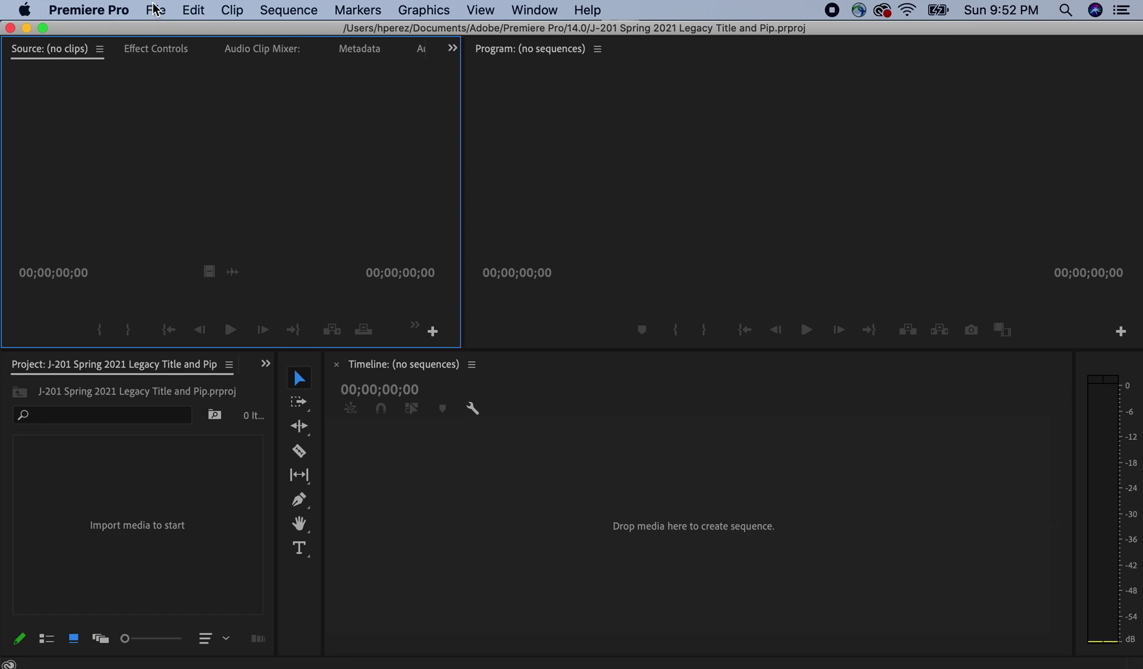
# - Start a new sequence and choose the AVCHD > 1080i > AVCHD 1080i30 (60i) preset
pyautogui.click(155, 9)
pyautogui.moveTo(205, 33)
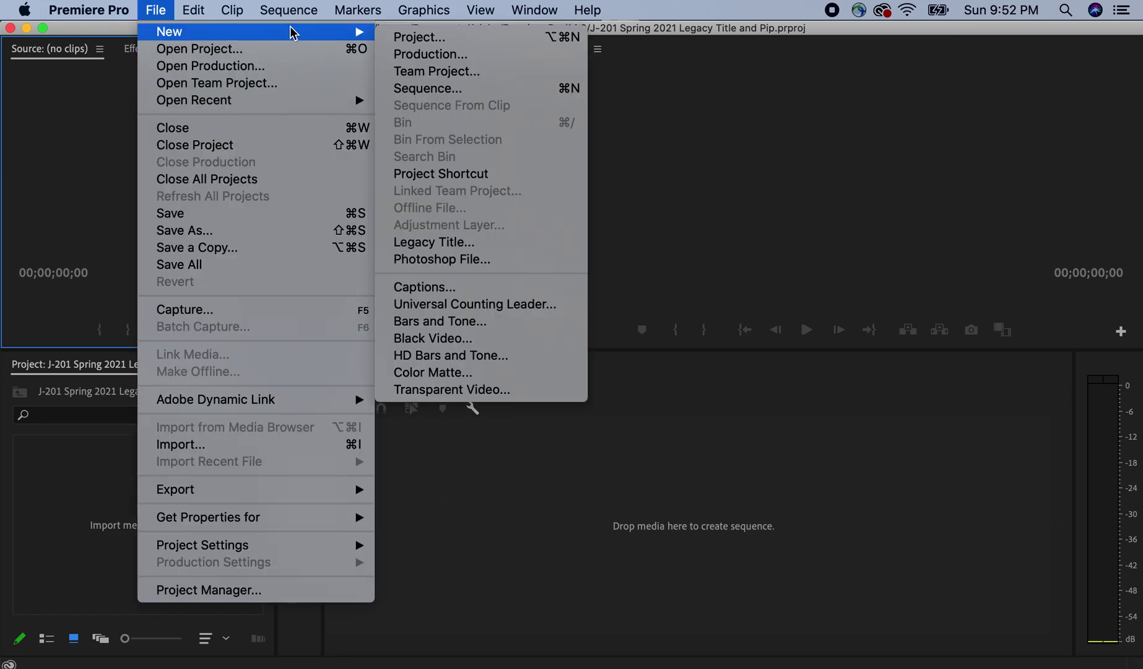
pyautogui.click(401, 92)
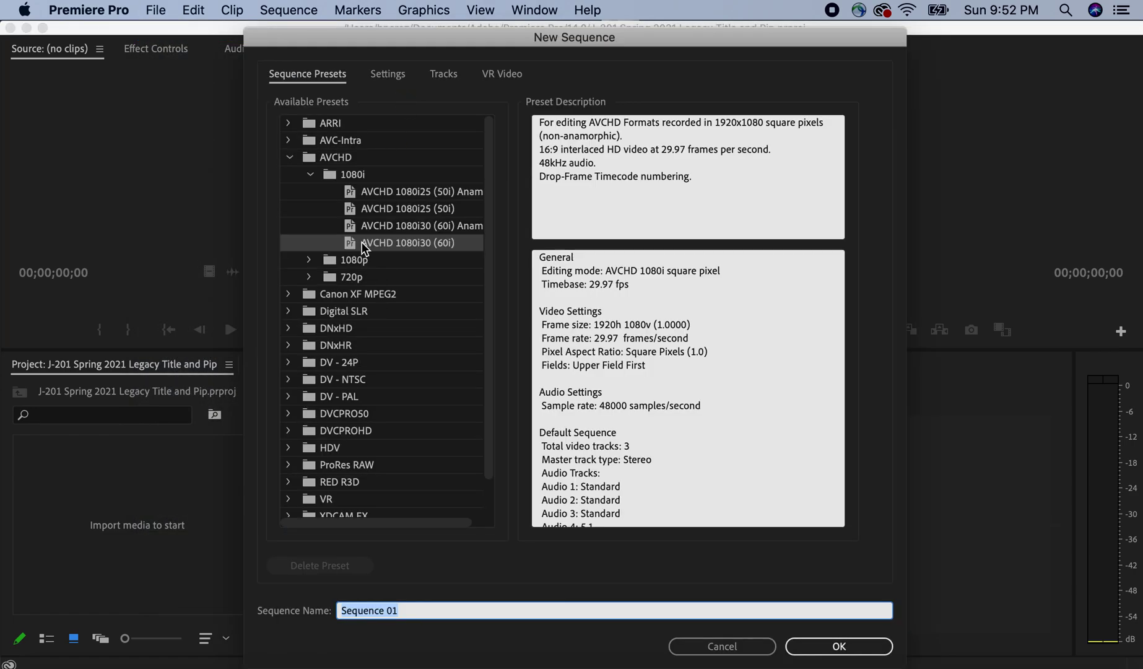
pyautogui.click(407, 610)
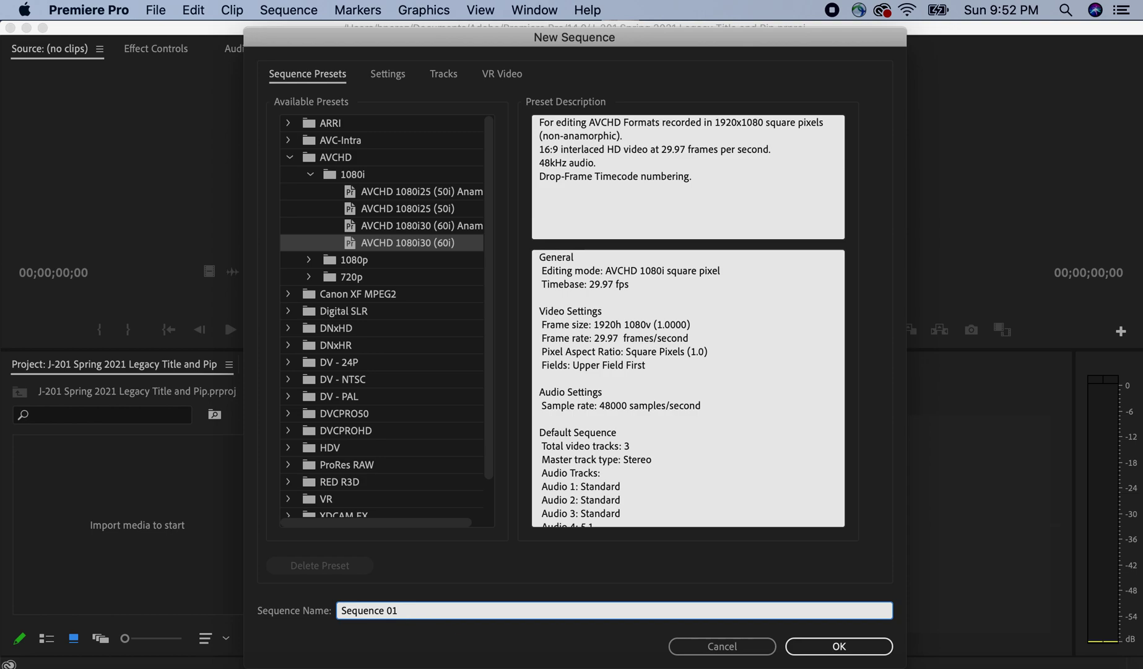
pyautogui.click(725, 647)
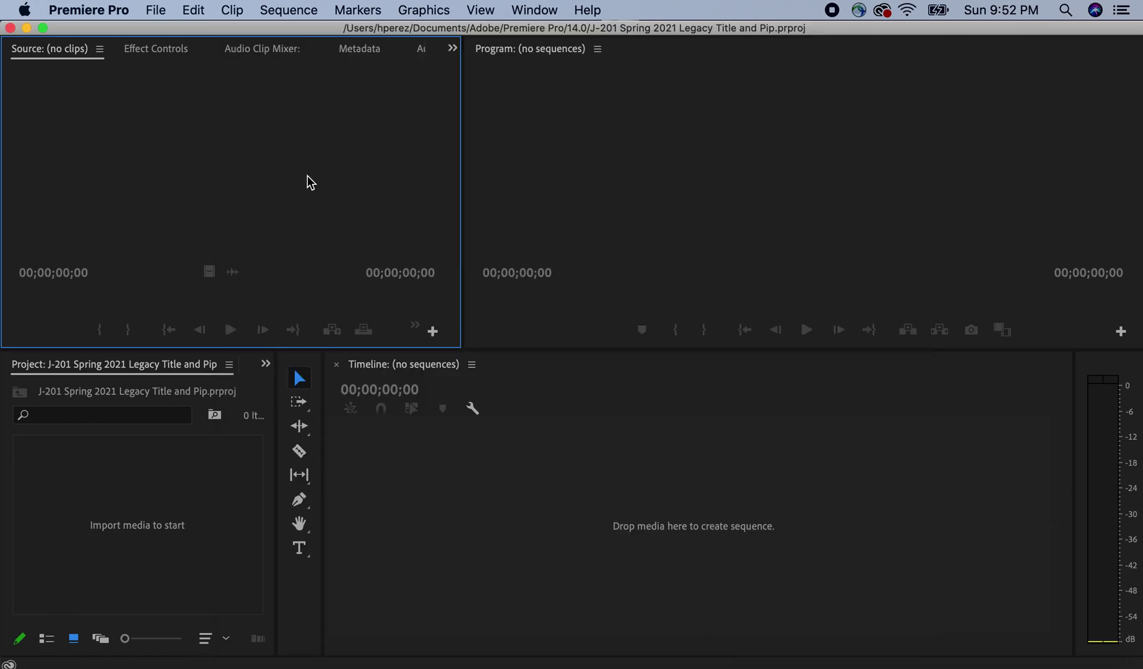
pyautogui.click(156, 10)
pyautogui.moveTo(165, 39)
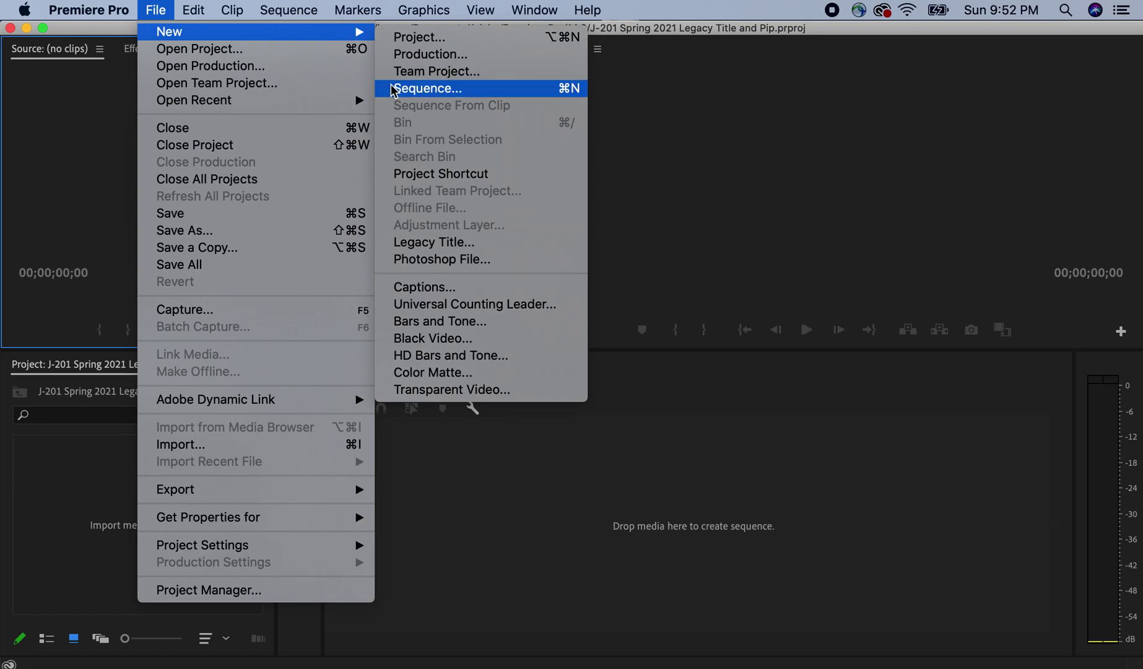
pyautogui.click(428, 88)
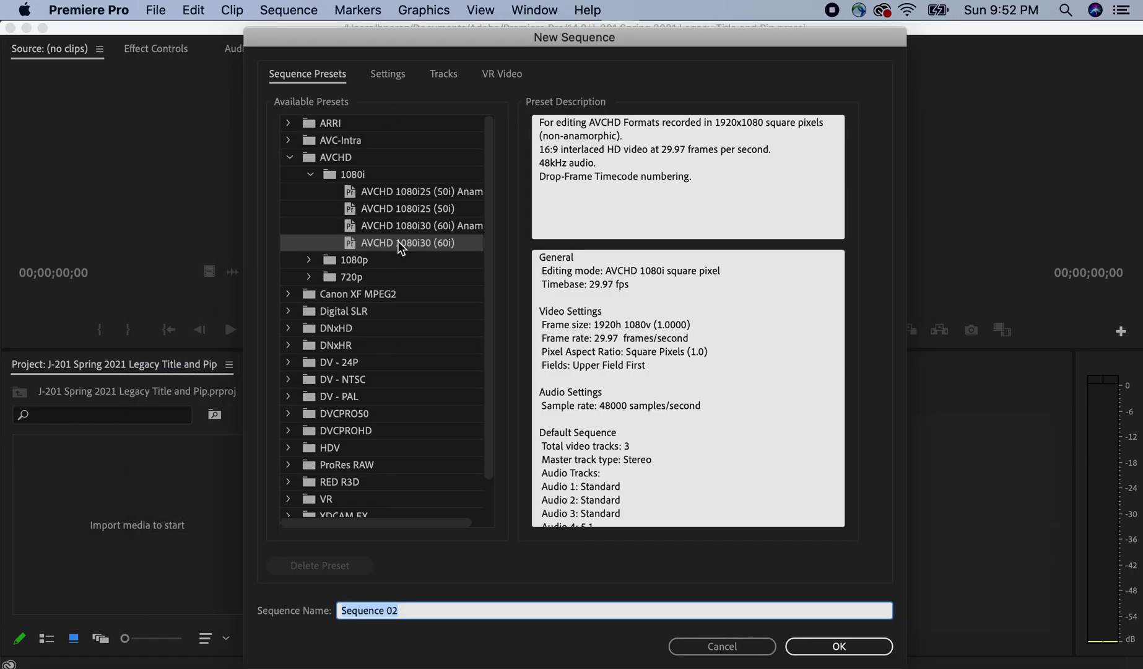
pyautogui.click(312, 175)
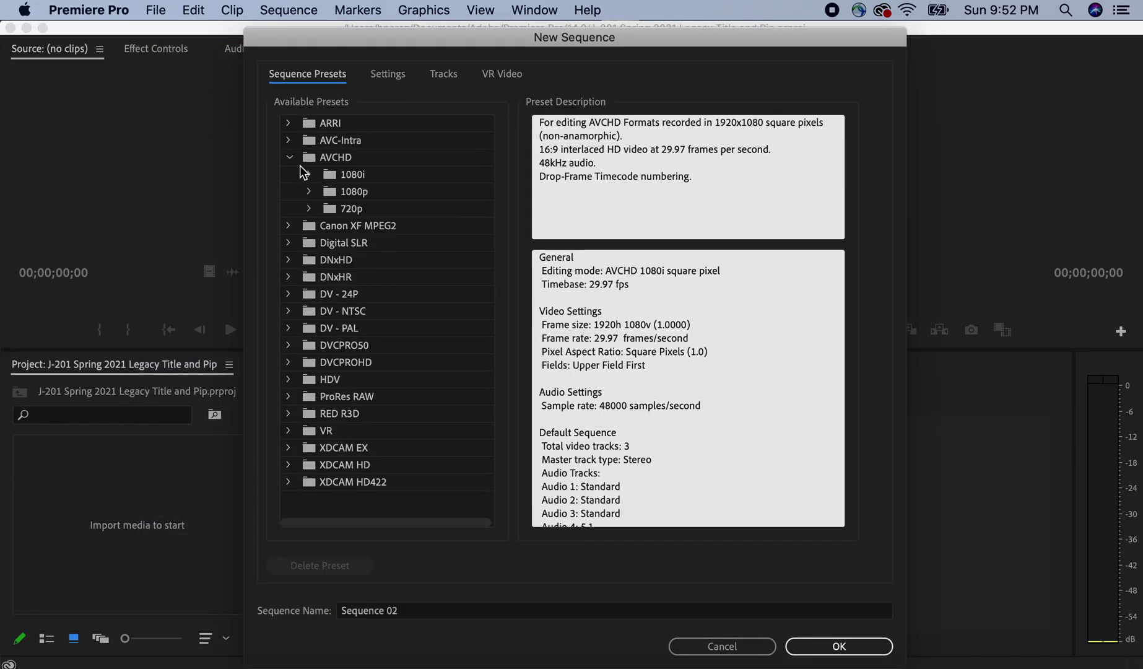
pyautogui.click(294, 158)
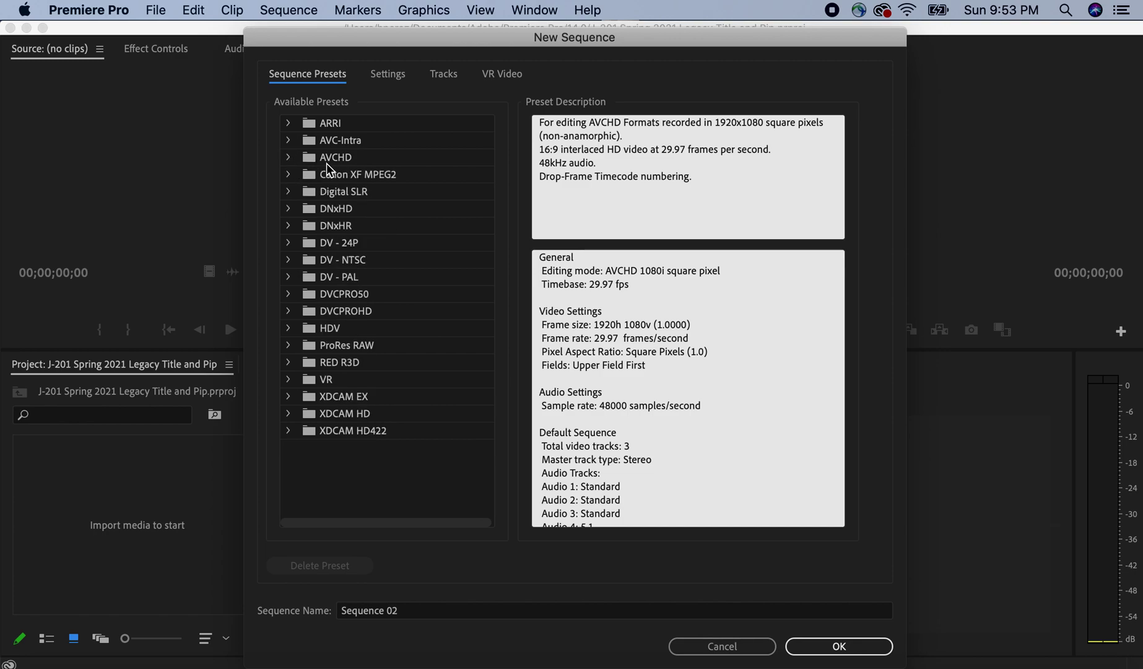
pyautogui.click(290, 158)
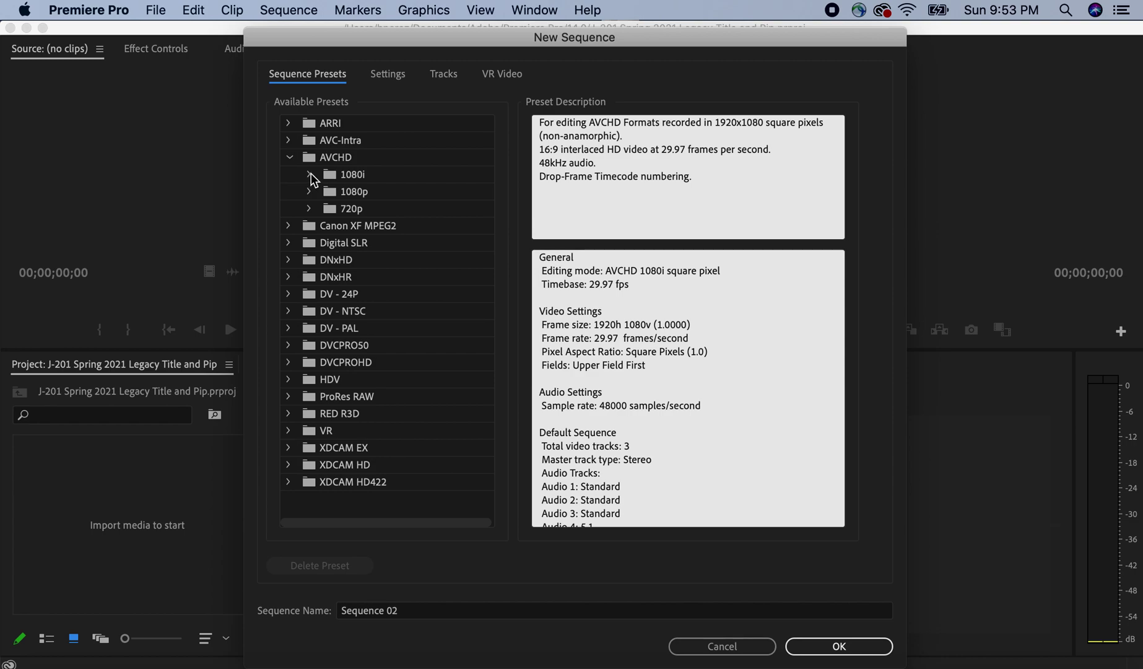
pyautogui.click(309, 175)
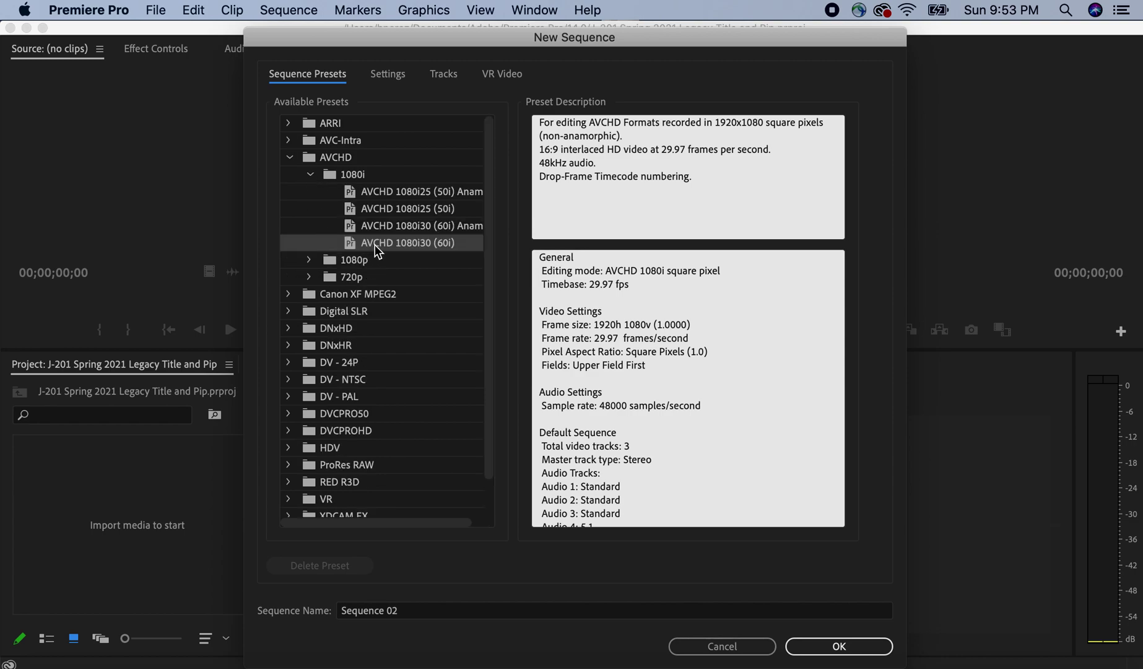
pyautogui.click(367, 194)
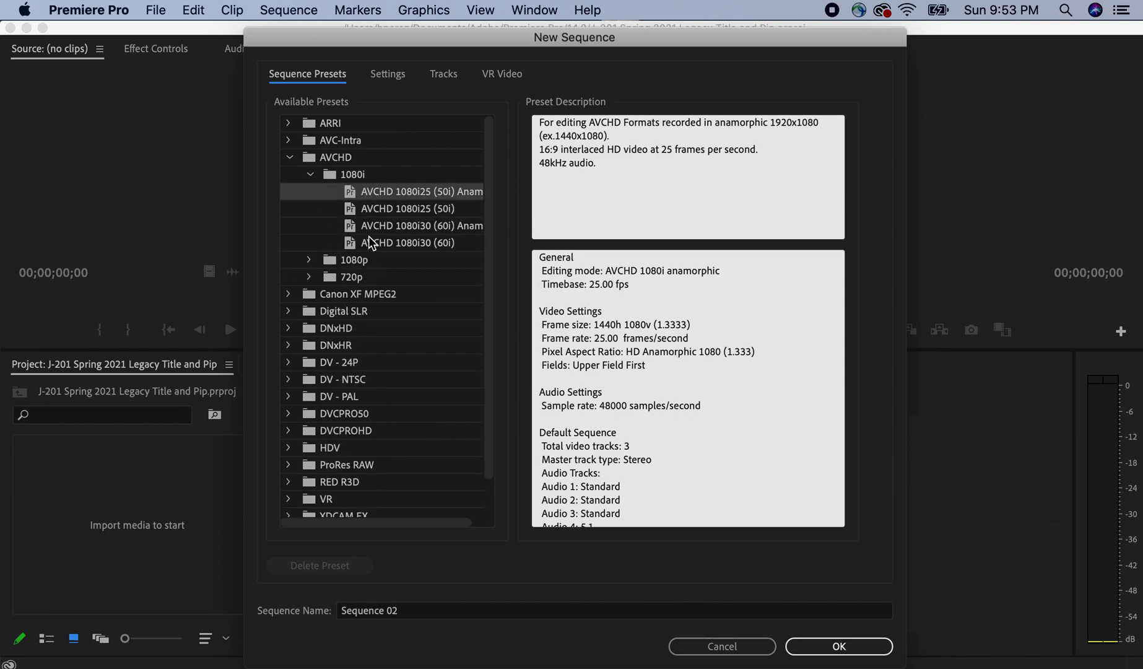
pyautogui.click(371, 243)
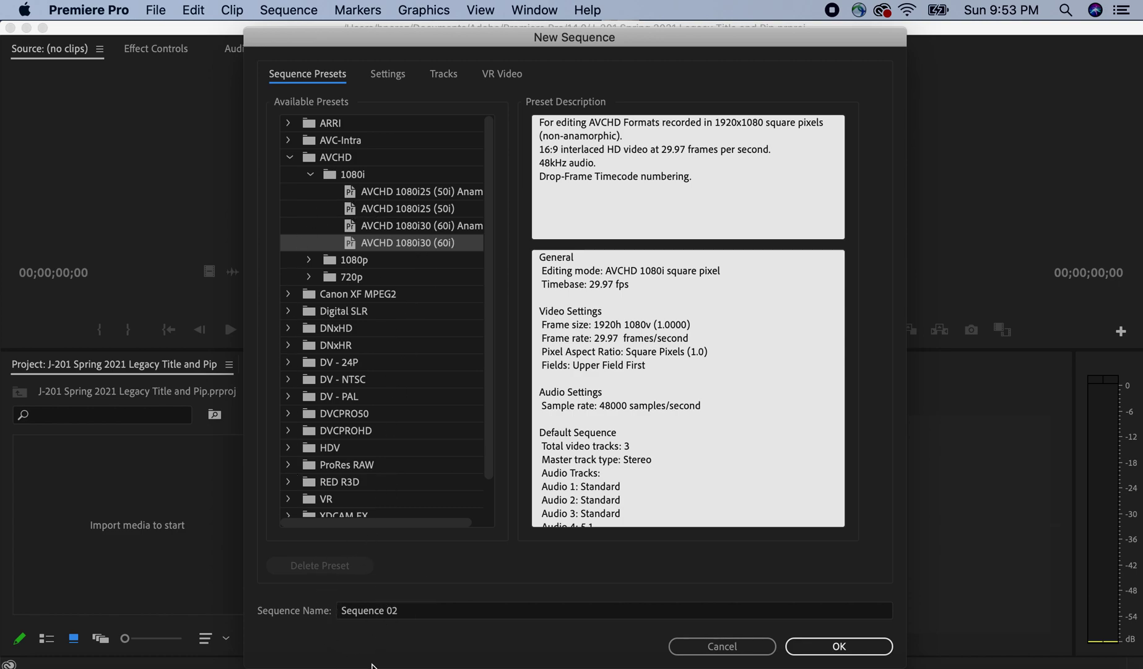
# - Name the sequence 'Sequence Legacy Title Example' and create it
pyautogui.click(405, 610)
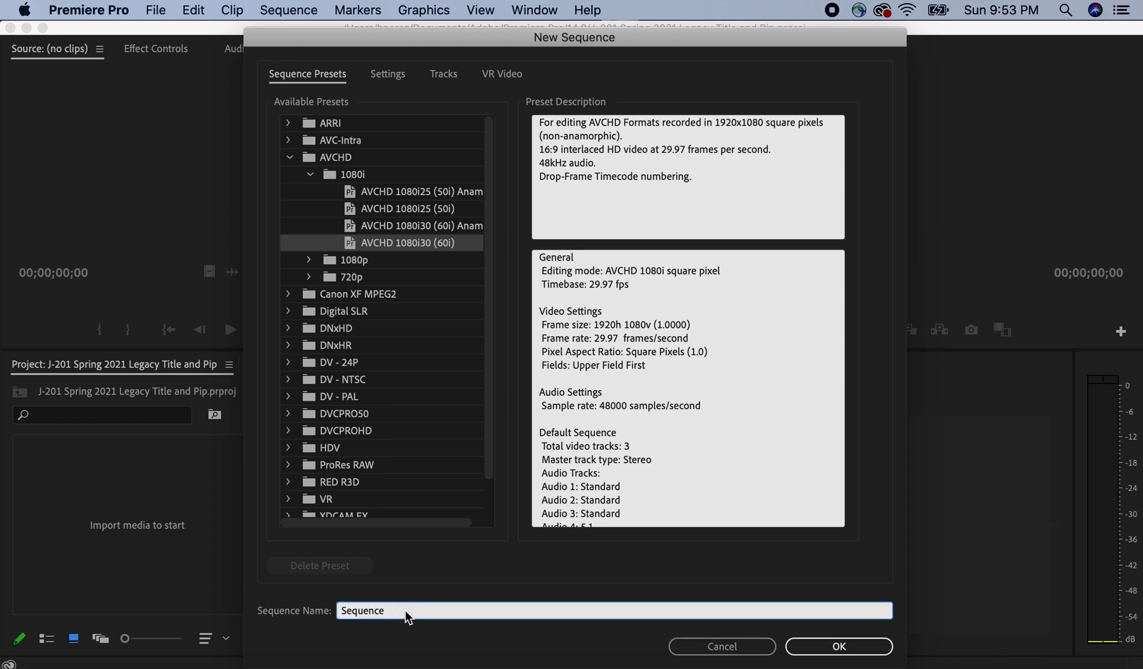
pyautogui.write('Legancy')
pyautogui.press('BackSpace')
pyautogui.press('BackSpace')
pyautogui.press('BackSpace')
pyautogui.write('cy til')
pyautogui.press('BackSpace')
pyautogui.press('BackSpace')
pyautogui.press('BackSpace')
pyautogui.write('Title Example')
pyautogui.press('Return')
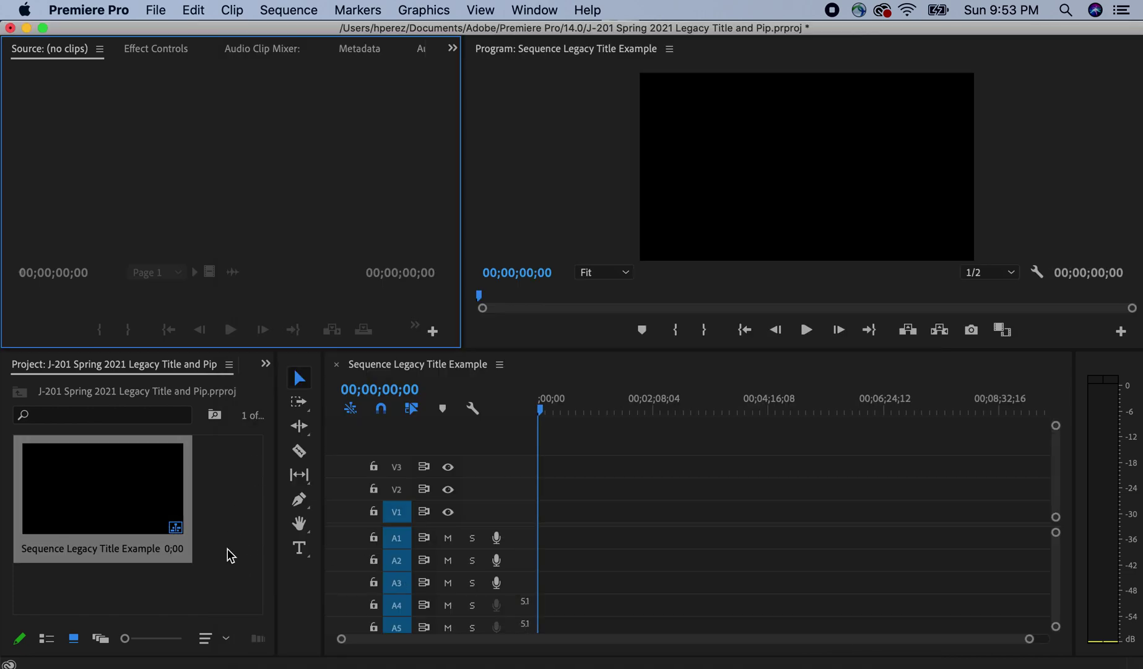
# - Scrub through the empty sequence, then start a new legacy title
pyautogui.moveTo(553, 412); pyautogui.dragTo(513, 424)
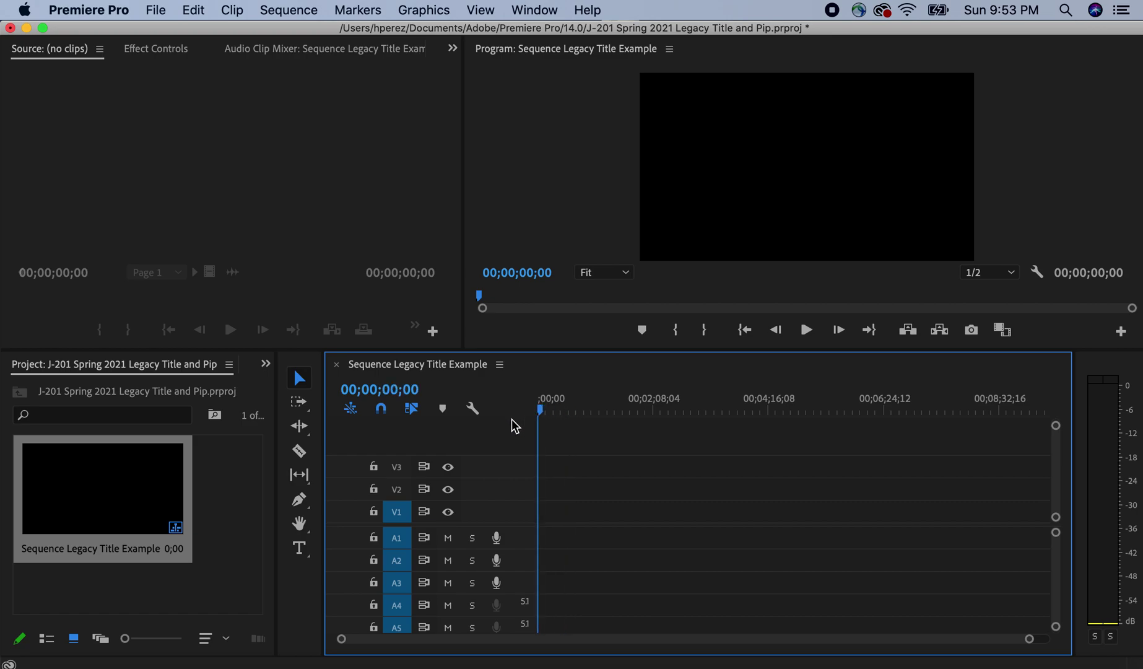
pyautogui.click(155, 11)
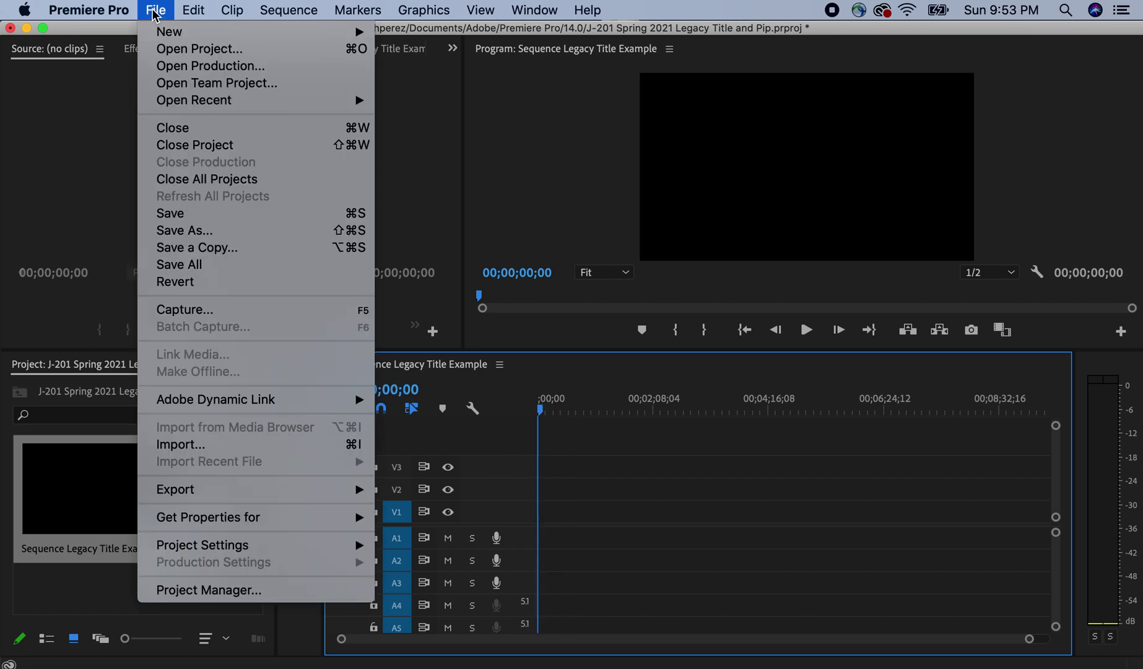
pyautogui.moveTo(159, 32)
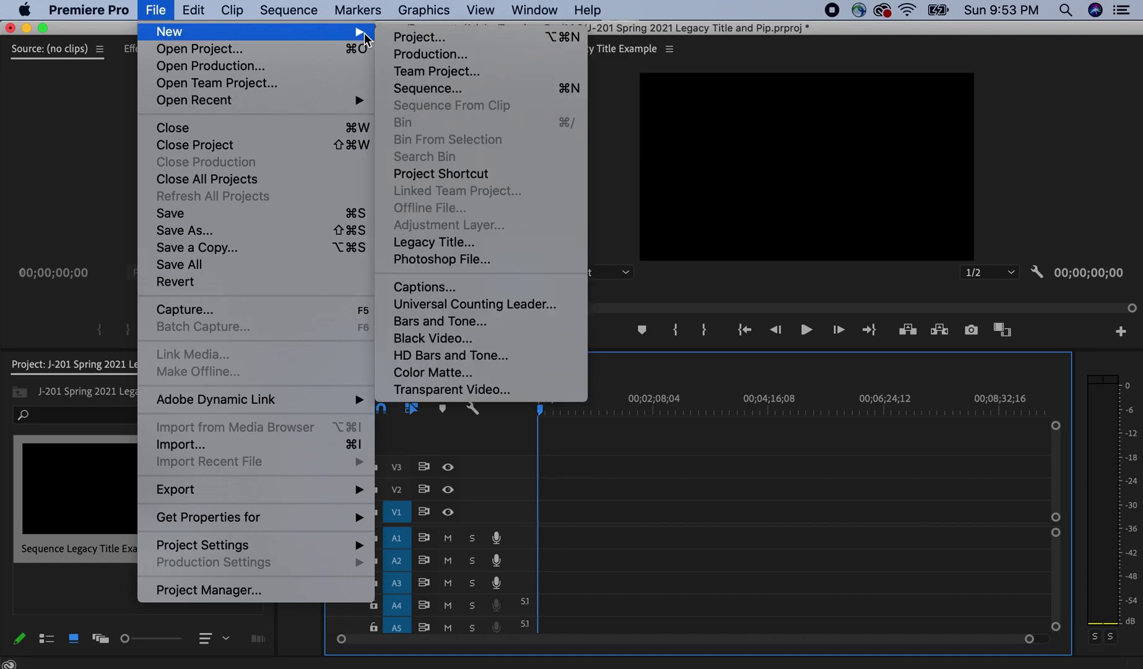
pyautogui.click(437, 243)
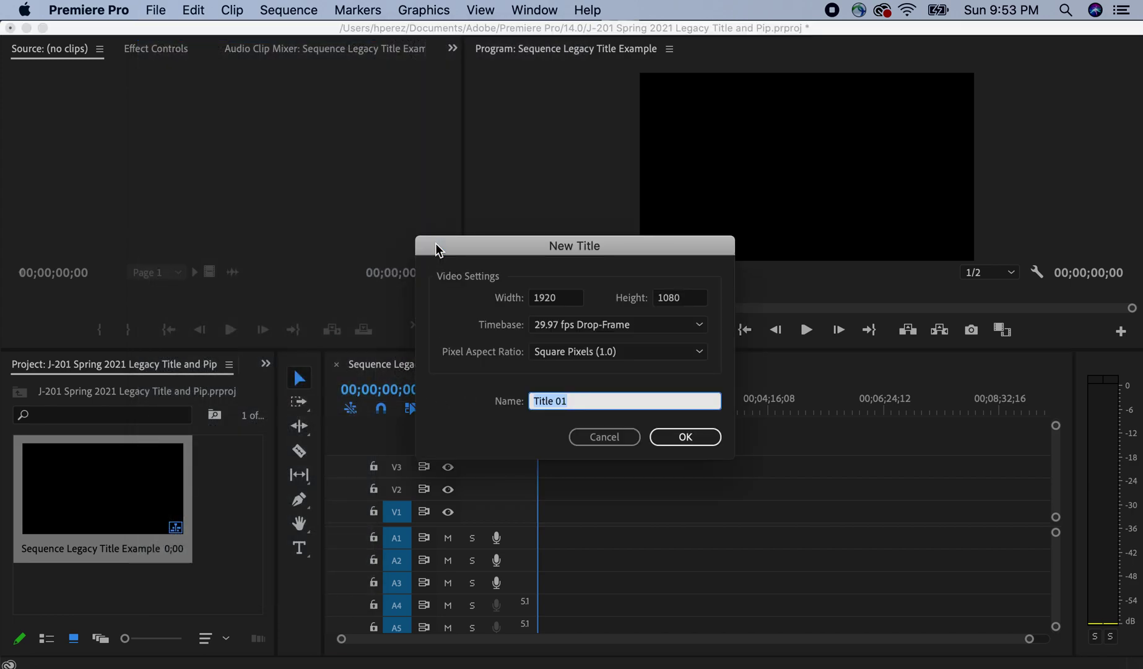
# - Name the legacy title 'NMSU Campus during COVID' and confirm to open the titler
pyautogui.click(581, 404)
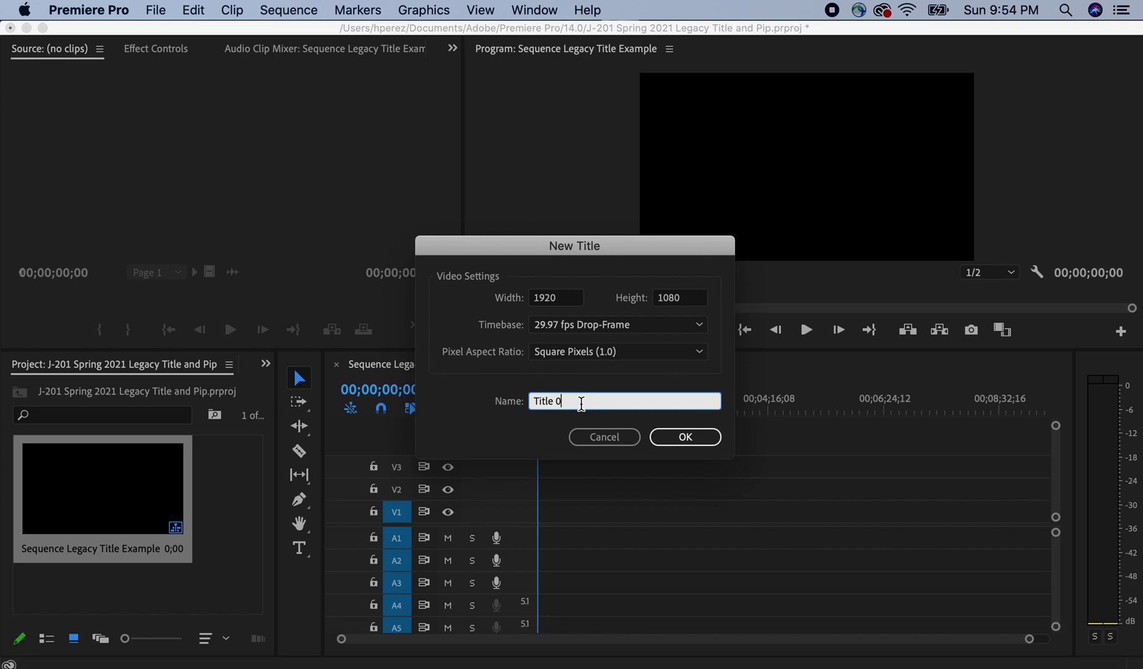
pyautogui.press('BackSpace')
pyautogui.press('BackSpace')
pyautogui.press('BackSpace')
pyautogui.press('BackSpace')
pyautogui.press('BackSpace')
pyautogui.press('BackSpace')
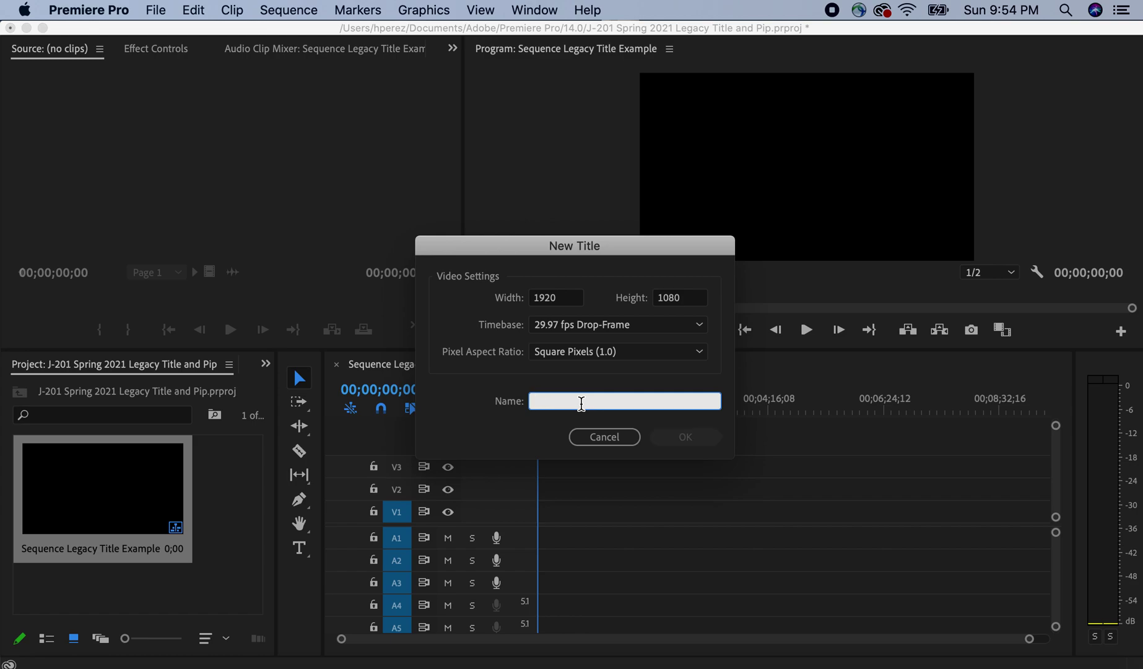
pyautogui.write('NMSU Campu')
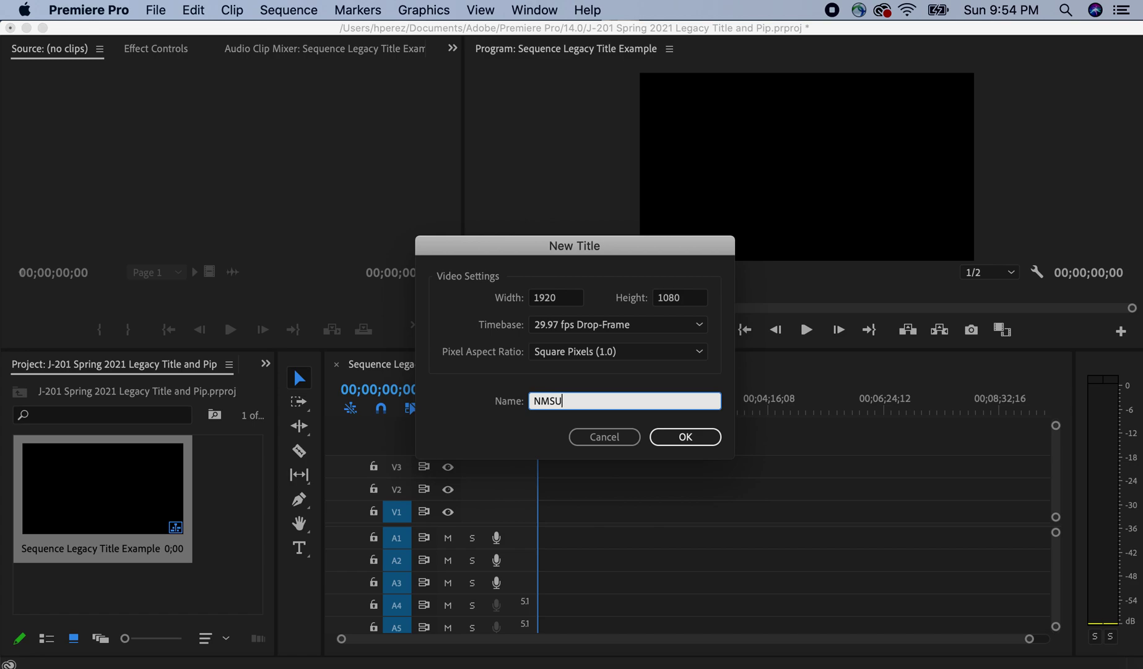
pyautogui.write('s during Cv')
pyautogui.press('BackSpace')
pyautogui.write('OVIED')
pyautogui.press('BackSpace')
pyautogui.press('BackSpace')
pyautogui.write('D')
pyautogui.press('Return')
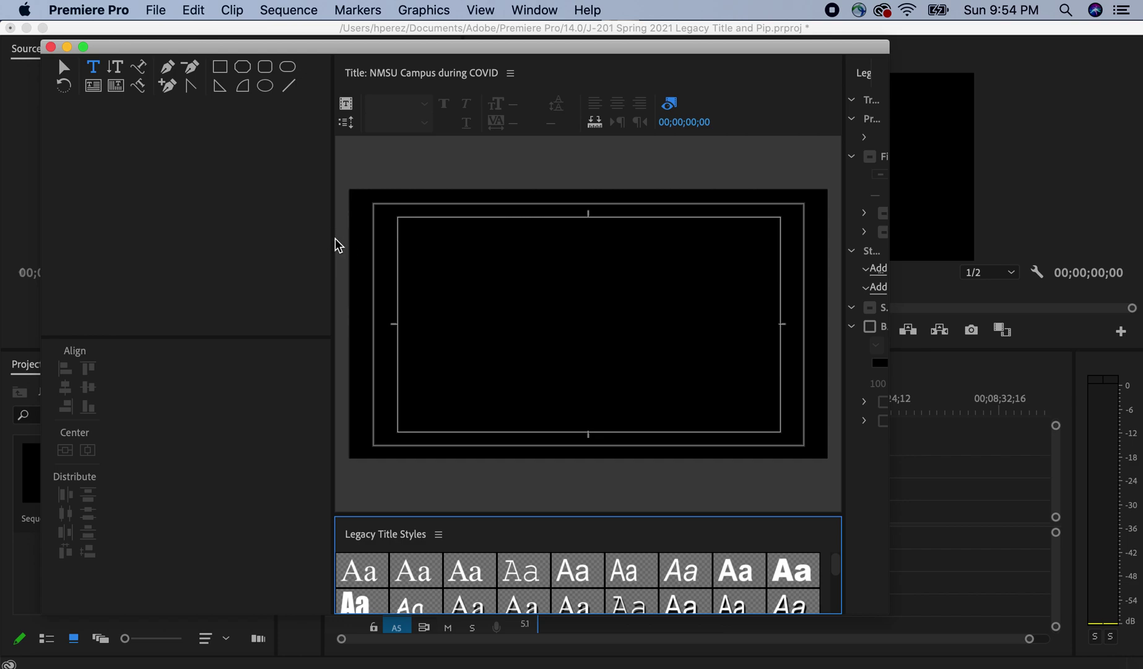
# - Drag the Tools panel divider left to widen the title canvas, then select the Selection Tool
pyautogui.moveTo(333, 240); pyautogui.dragTo(86, 238)
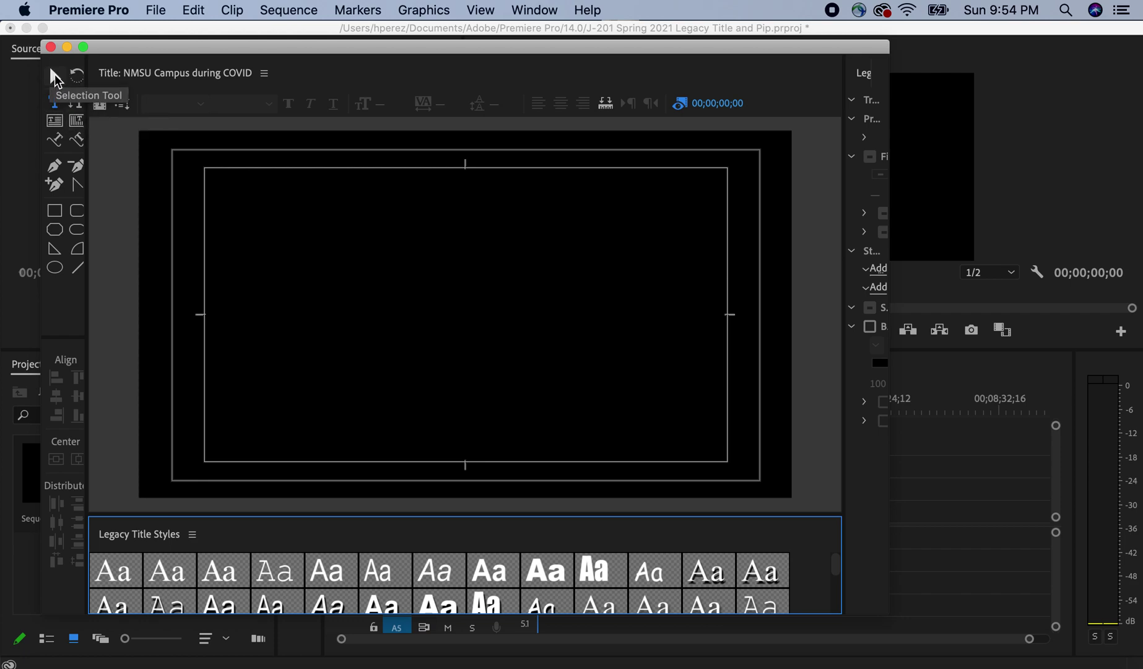
pyautogui.click(55, 74)
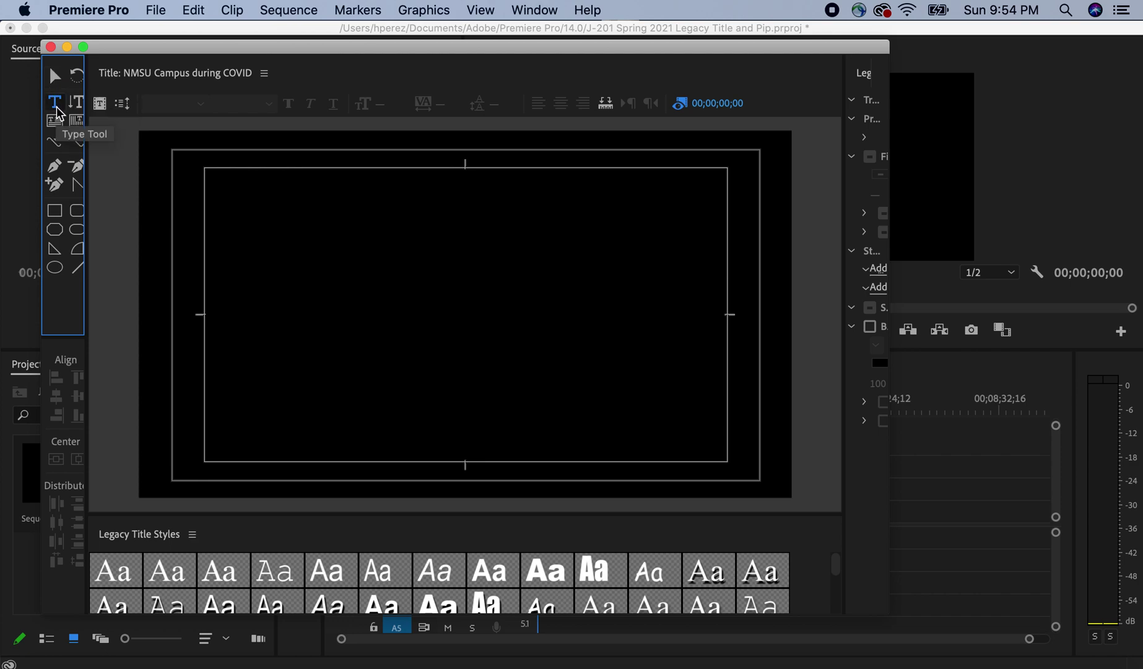
# - With the Type Tool, type the heading 'NMSU Campus' near the top of the title
pyautogui.click(55, 104)
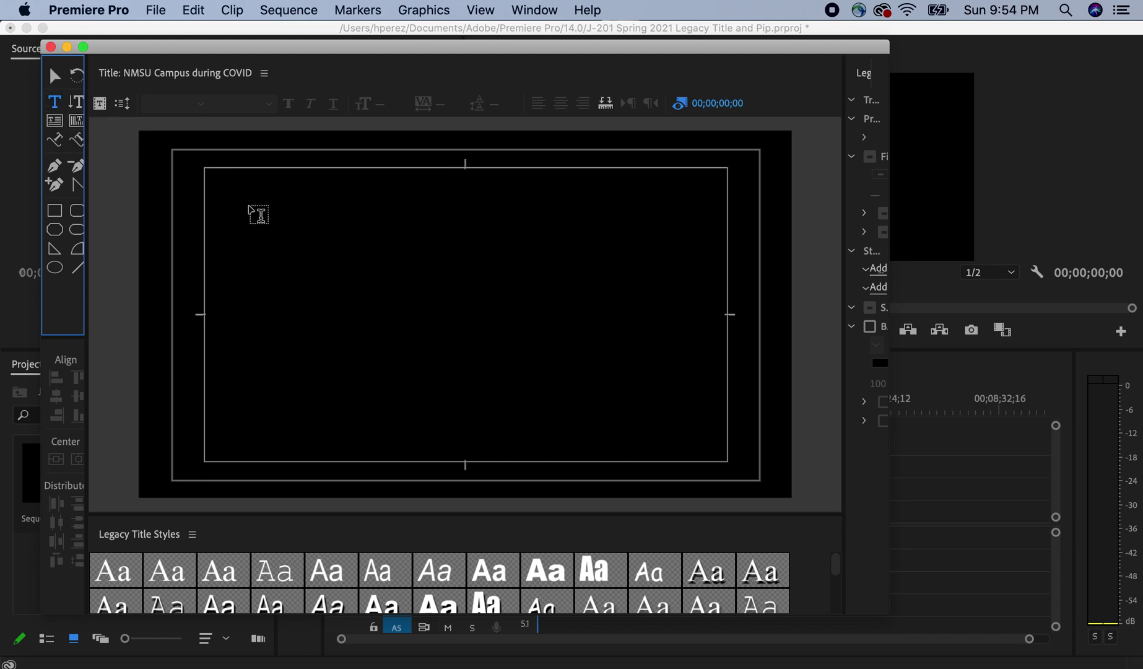
pyautogui.click(259, 214)
pyautogui.click(249, 198)
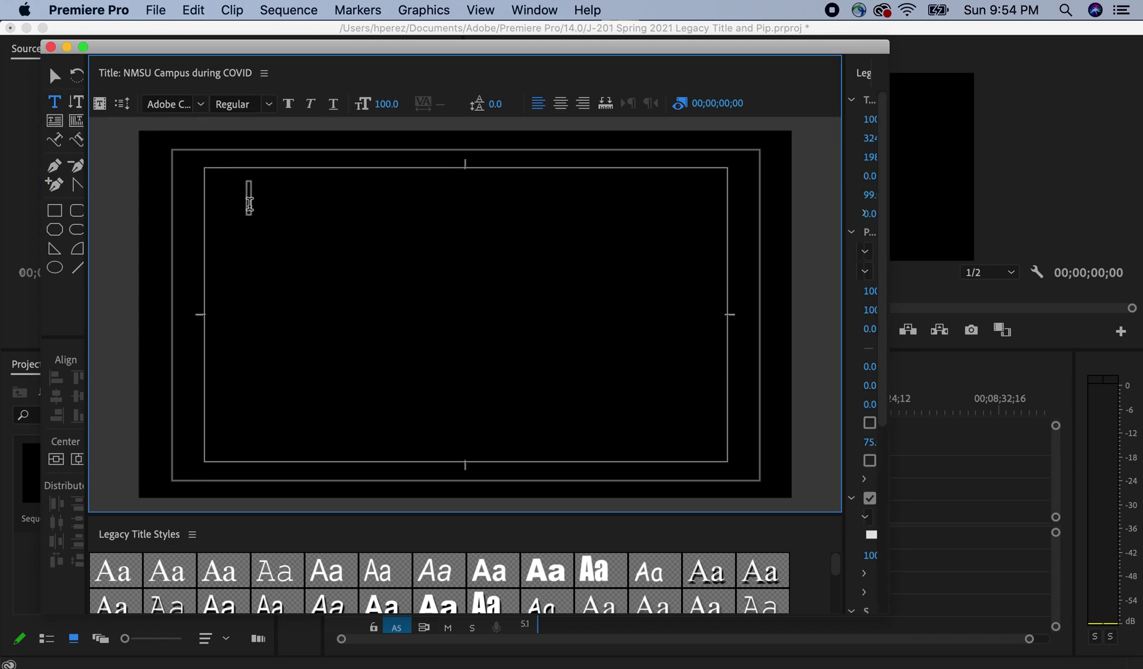
pyautogui.click(252, 234)
pyautogui.click(228, 196)
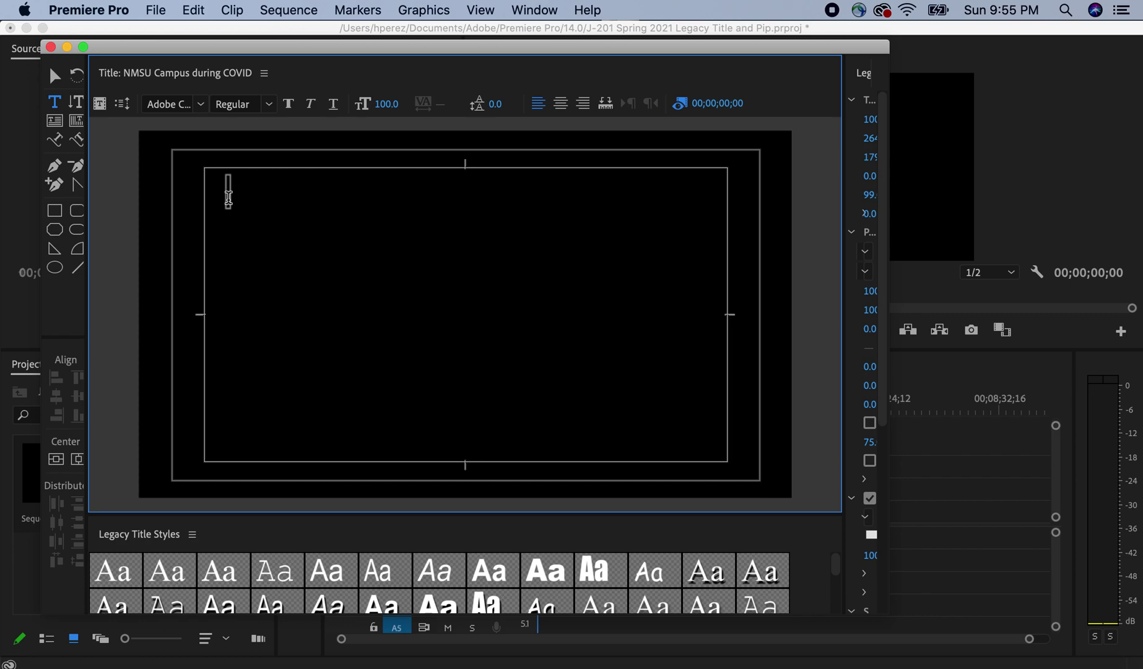
pyautogui.write('NMSU')
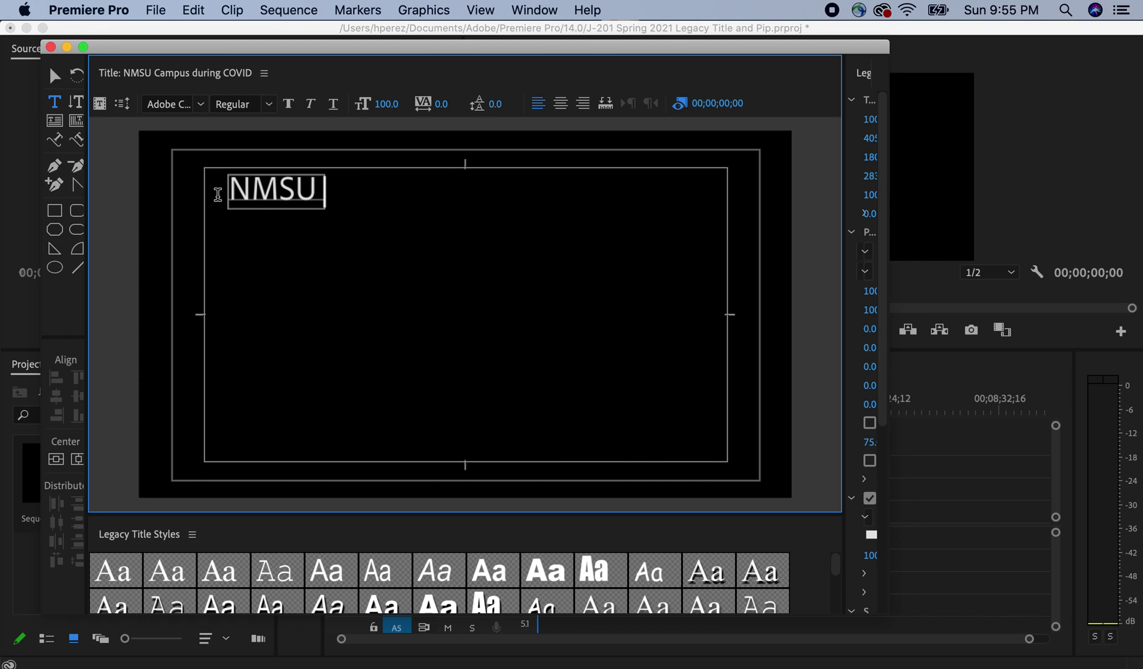
pyautogui.write(' Ca')
pyautogui.press('BackSpace')
pyautogui.press('BackSpace')
pyautogui.press('BackSpace')
pyautogui.write('Campus')
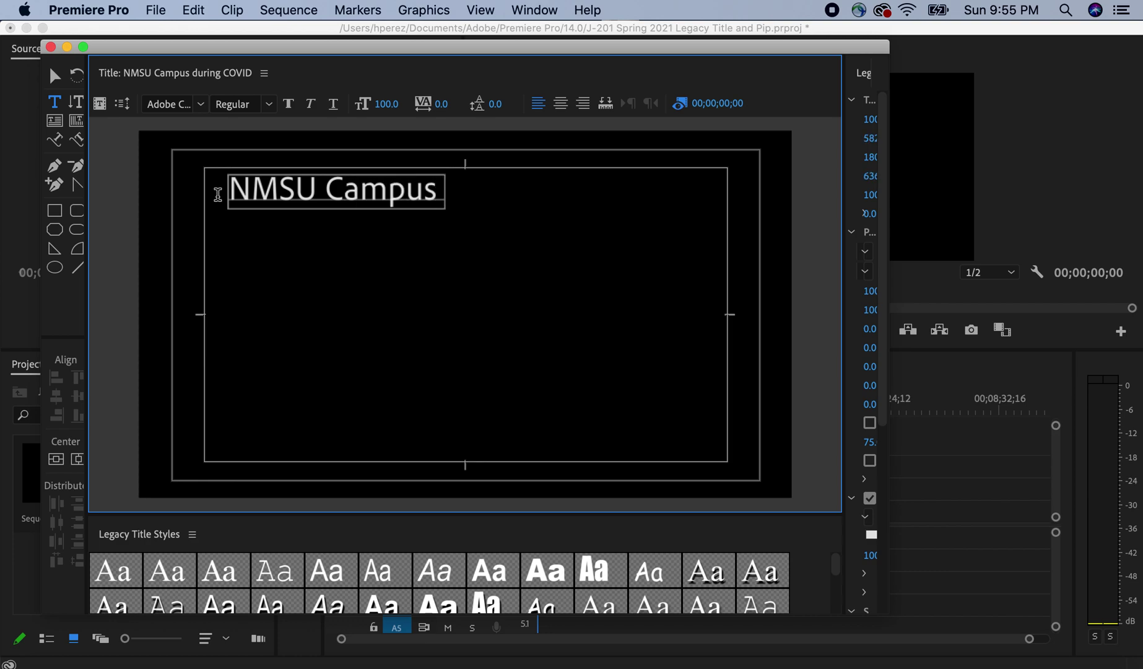
pyautogui.write(' March')
pyautogui.press('BackSpace')
pyautogui.press('BackSpace')
pyautogui.press('BackSpace')
pyautogui.press('BackSpace')
pyautogui.press('BackSpace')
pyautogui.press('BackSpace')
# - Add a second text line reading 'March 2021' below the heading
pyautogui.click(244, 252)
pyautogui.click(231, 268)
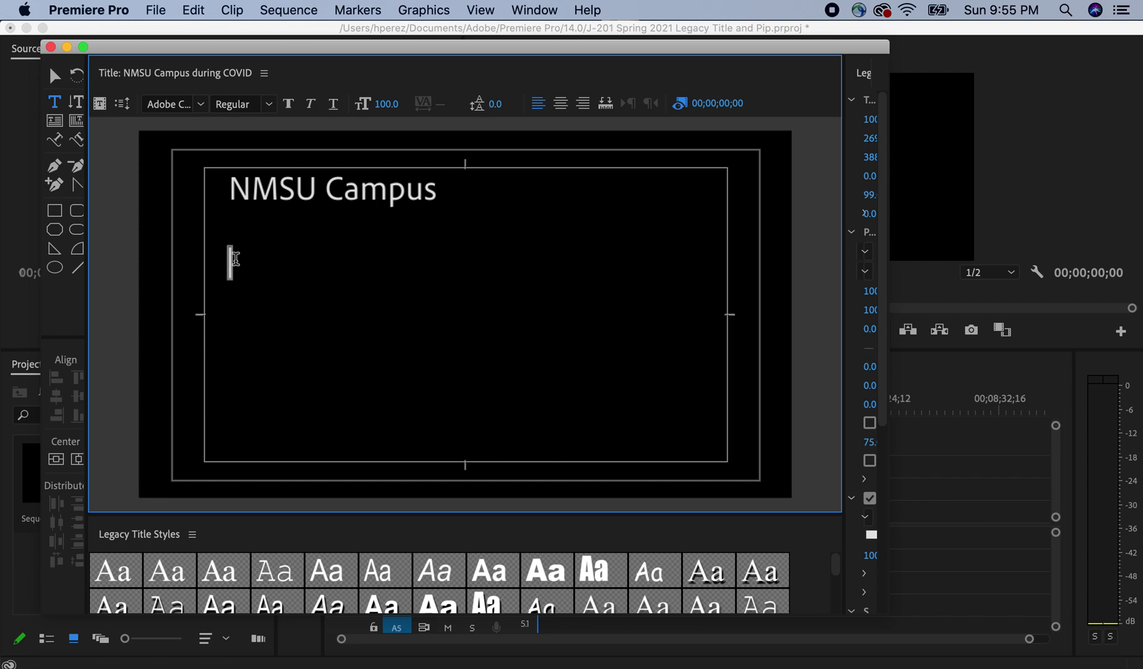
pyautogui.write('marc')
pyautogui.press('BackSpace')
pyautogui.press('BackSpace')
pyautogui.press('BackSpace')
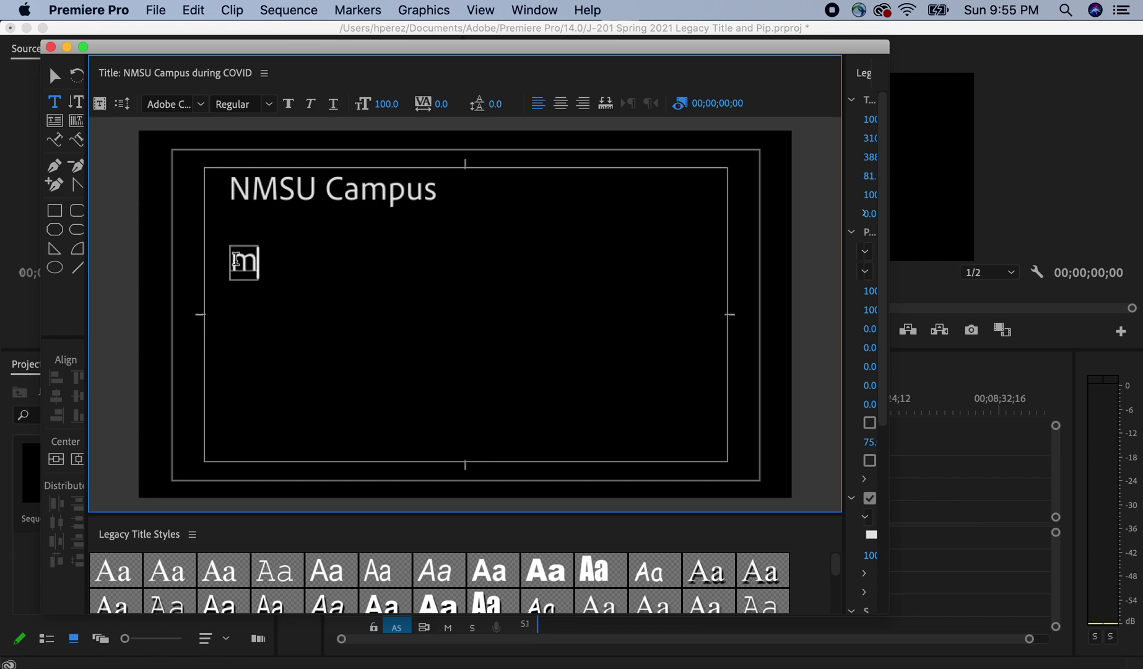
pyautogui.press('BackSpace')
pyautogui.write('March')
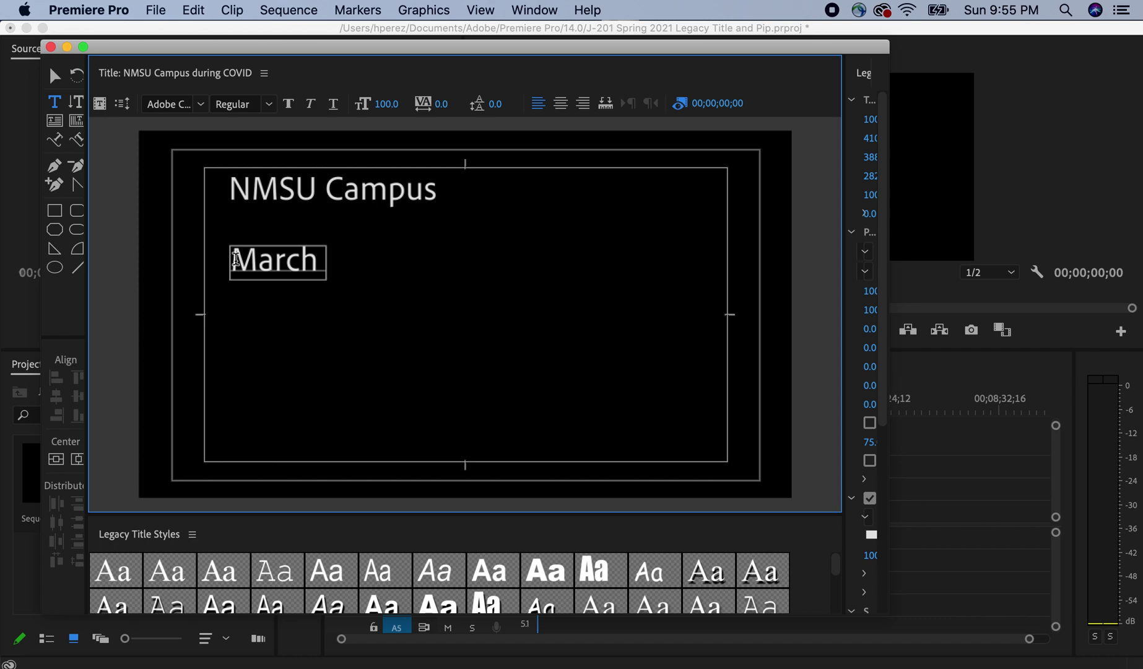
pyautogui.write(' 2021')
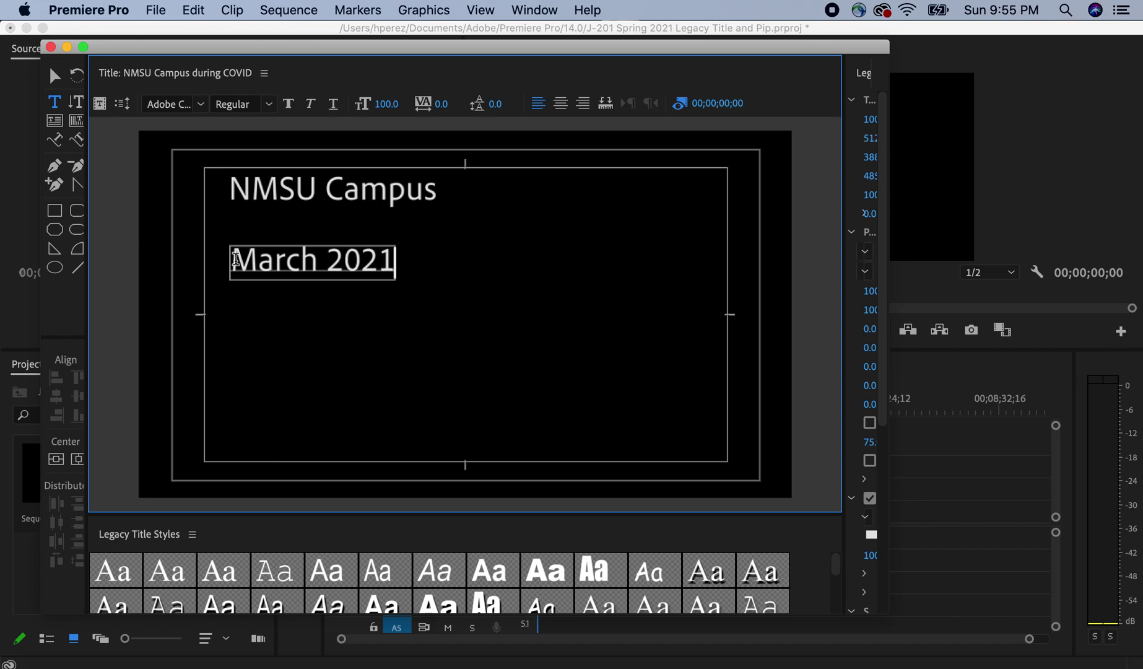
pyautogui.click(52, 78)
# - Drag the NMSU Campus box right to the frame centre and align March 2021 under it
pyautogui.moveTo(339, 193); pyautogui.dragTo(411, 204)
pyautogui.click(58, 101)
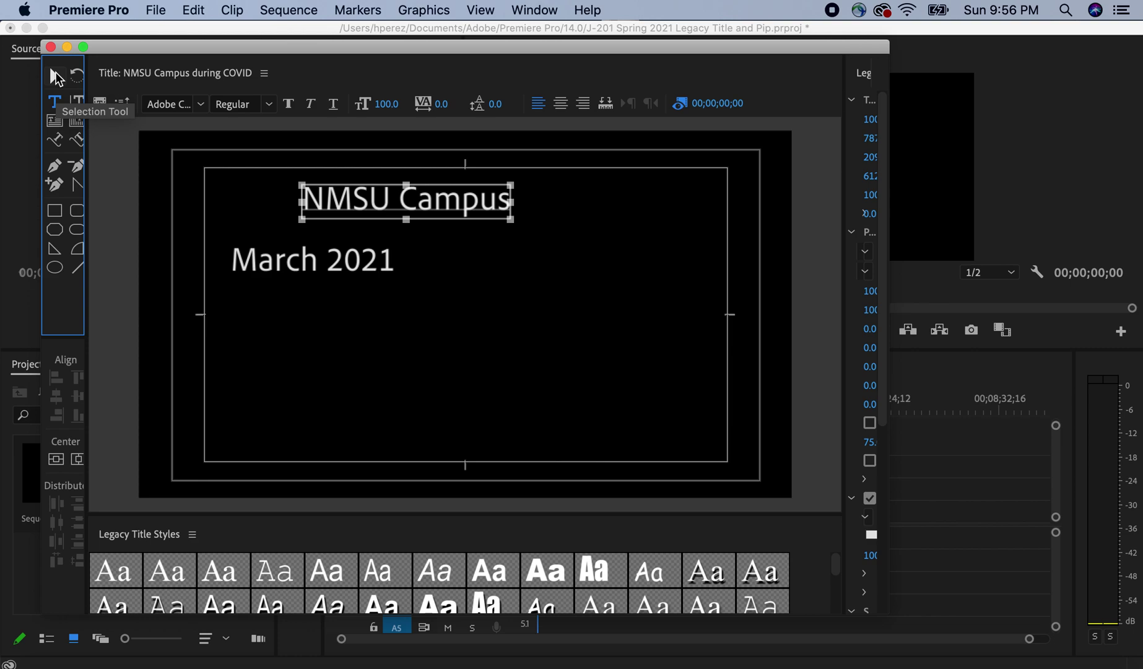
pyautogui.click(55, 72)
pyautogui.moveTo(390, 206); pyautogui.dragTo(428, 208)
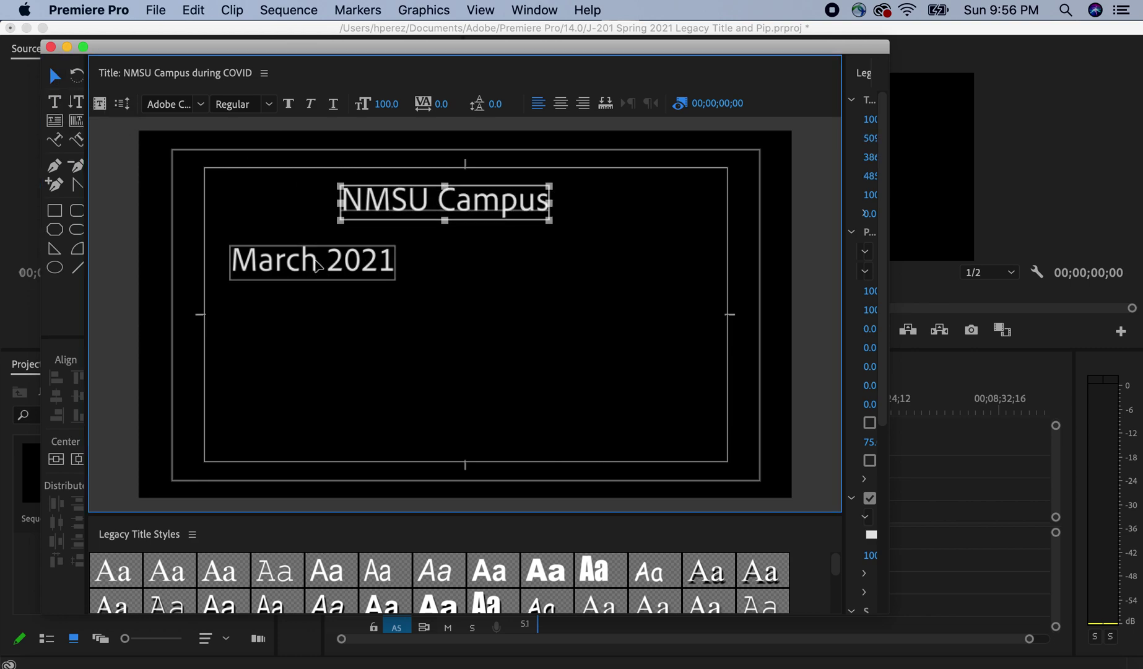
pyautogui.moveTo(308, 276); pyautogui.dragTo(438, 270)
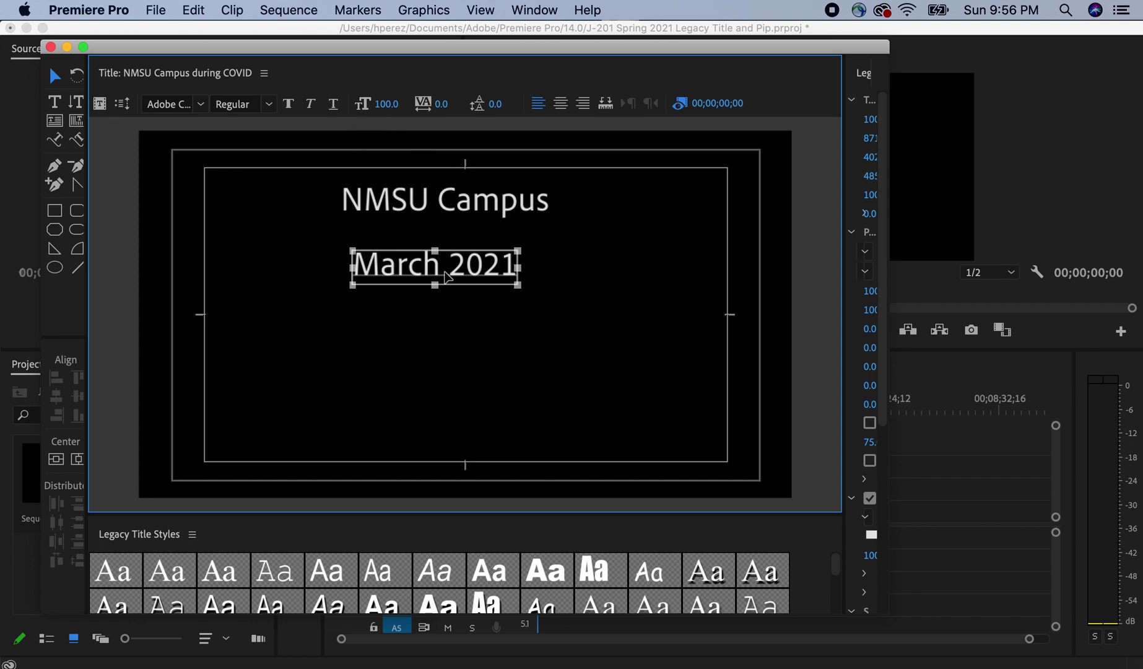
# - Start a text box below March 2021 reading 'Most Classes during the Fall and Spring'
pyautogui.click(55, 103)
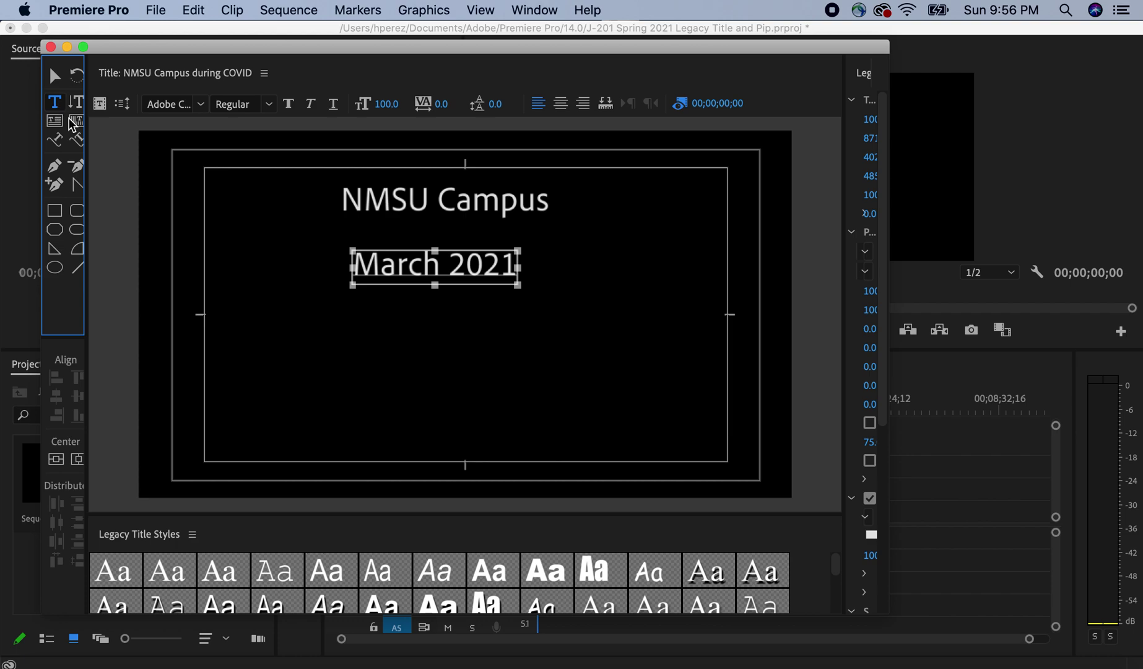
pyautogui.click(224, 320)
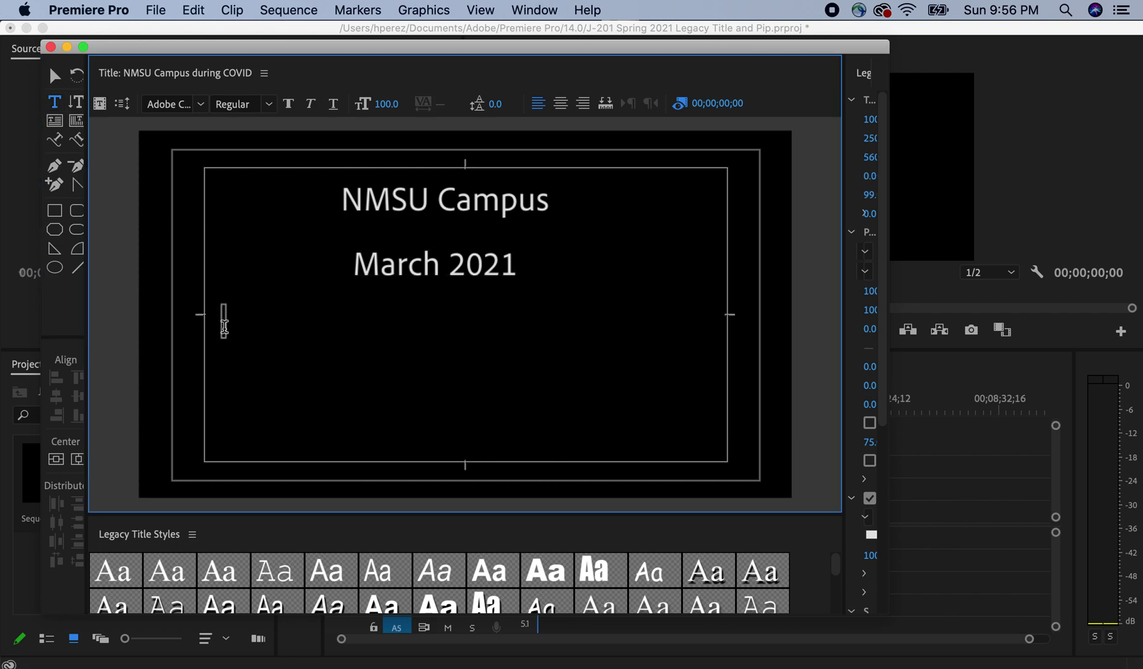
pyautogui.write('Most')
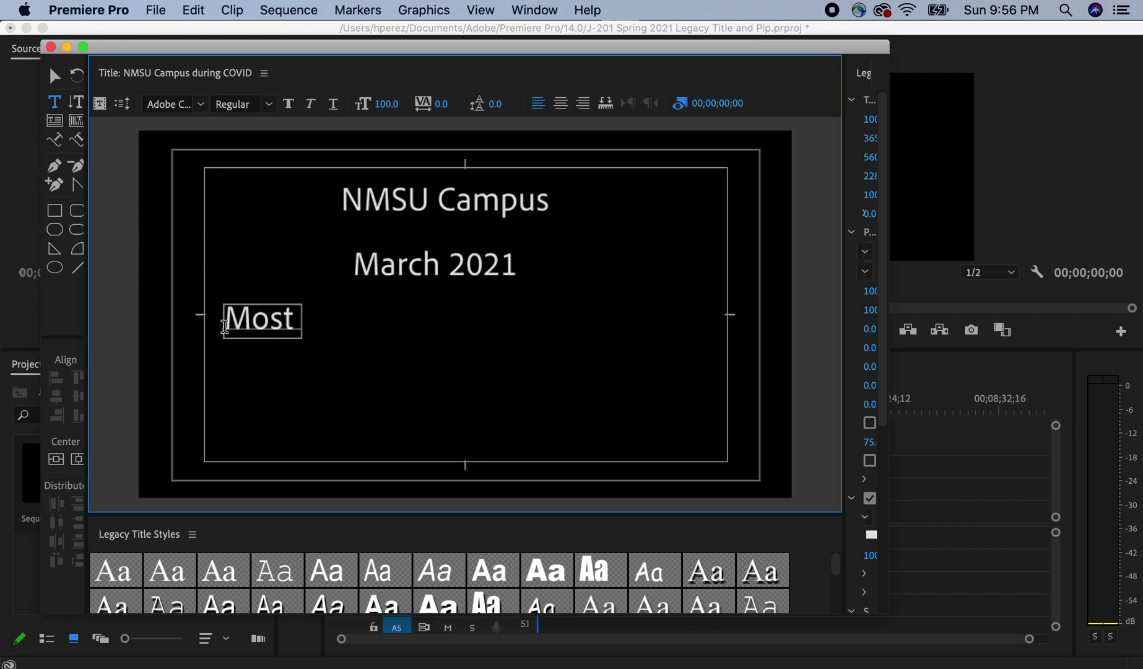
pyautogui.write(' Classes ')
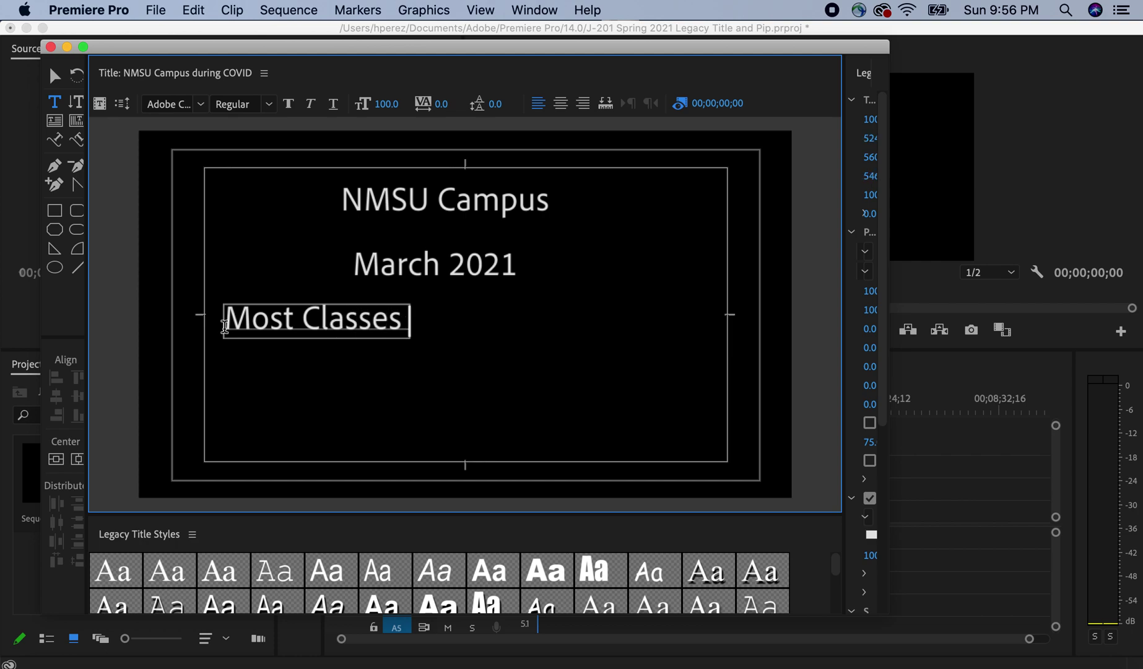
pyautogui.write('ar')
pyautogui.press('BackSpace')
pyautogui.press('BackSpace')
pyautogui.write('during the ')
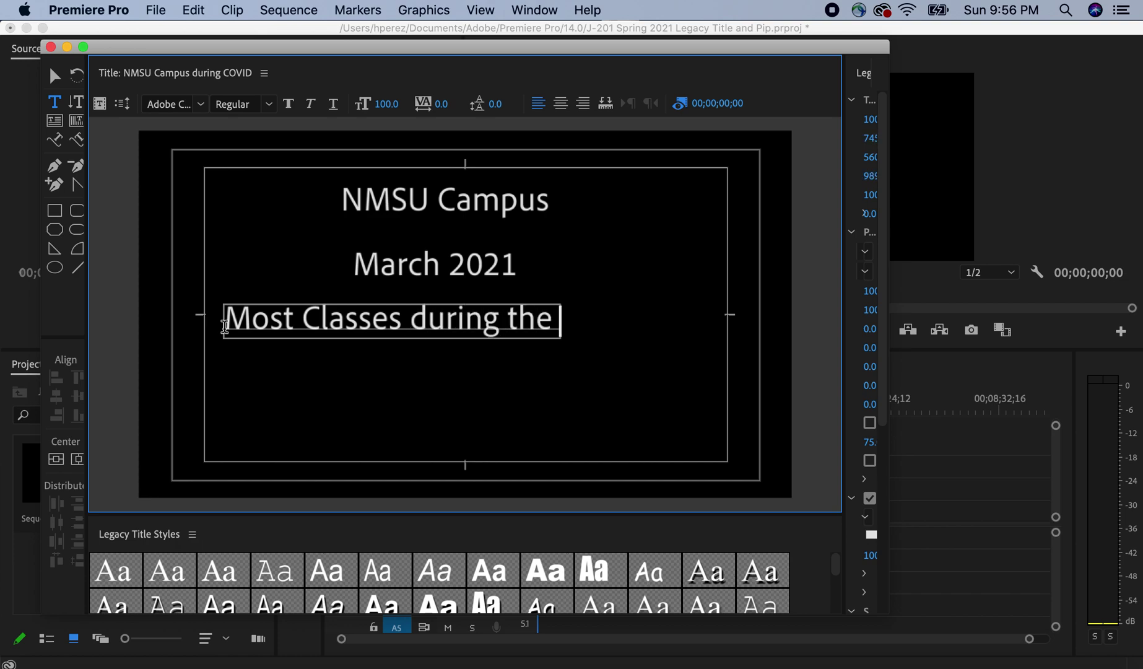
pyautogui.write('F')
pyautogui.press('BackSpace')
pyautogui.write('fall and S')
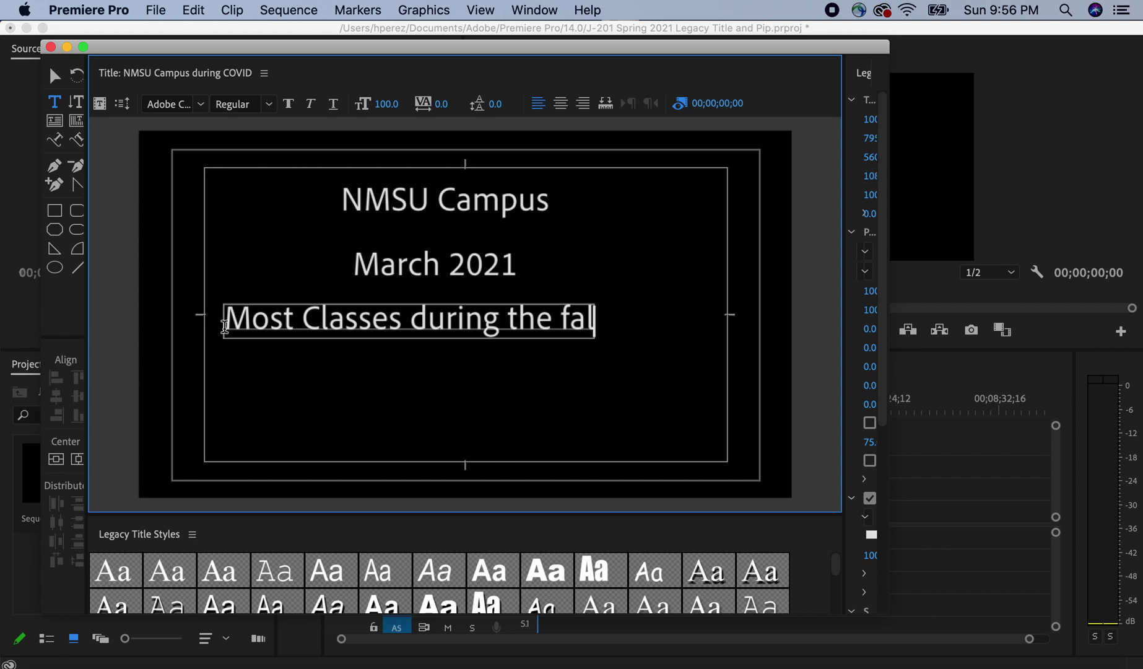
pyautogui.press('BackSpace')
pyautogui.press('BackSpace')
pyautogui.press('BackSpace')
pyautogui.press('BackSpace')
pyautogui.press('BackSpace')
pyautogui.press('BackSpace')
pyautogui.press('BackSpace')
pyautogui.press('BackSpace')
pyautogui.press('BackSpace')
pyautogui.press('BackSpace')
pyautogui.write('Fall and Spring S')
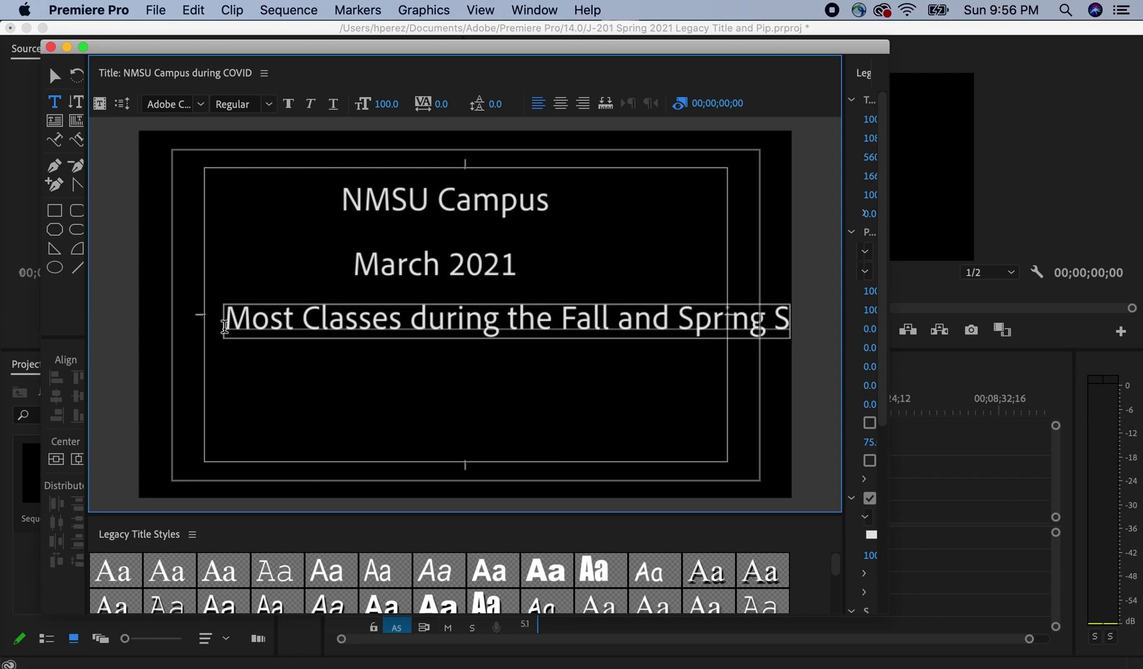
pyautogui.press('BackSpace')
pyautogui.press('BackSpace')
# - Add a second line 'Semesters were held', fix typos, then begin erasing the paragraph
pyautogui.press('Return')
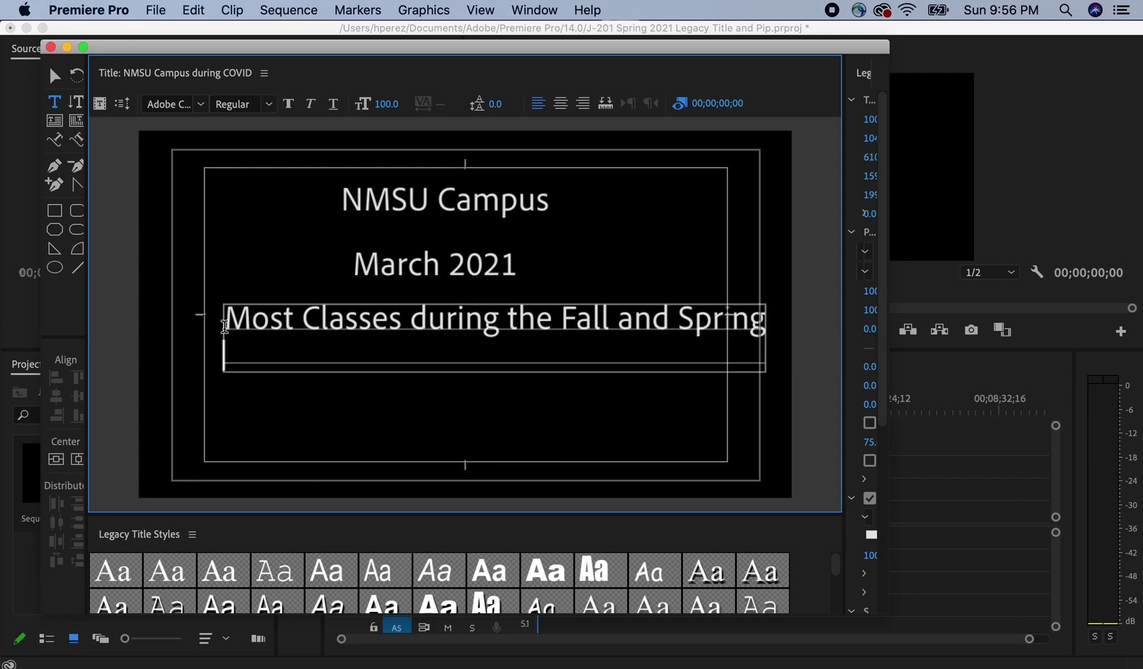
pyautogui.write('Seme')
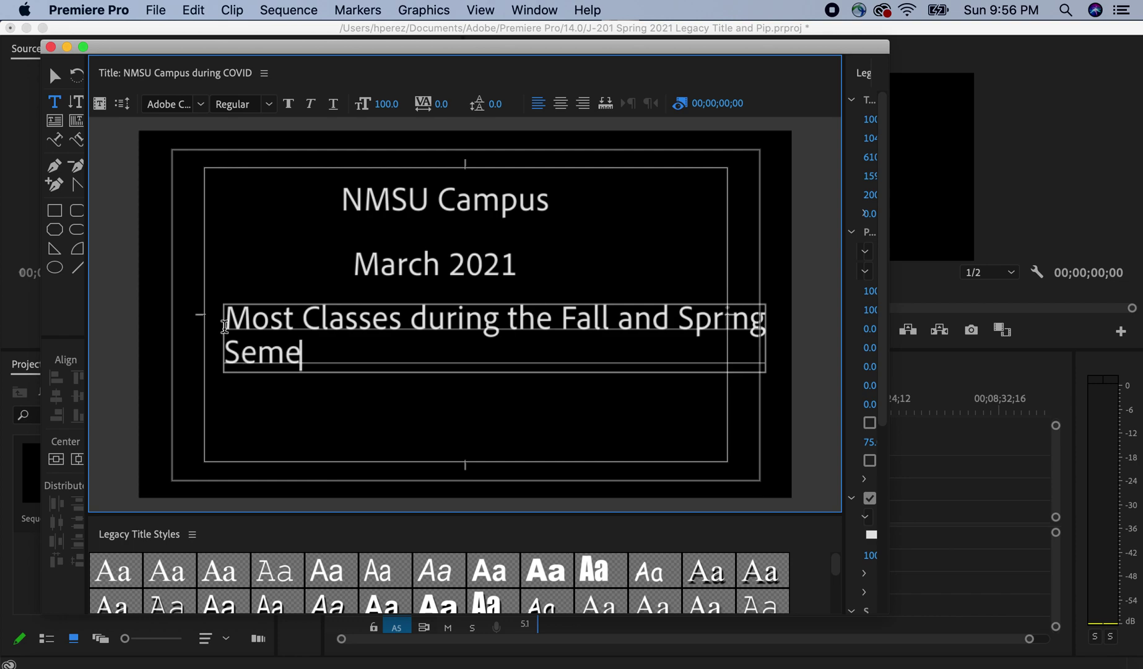
pyautogui.write('sters were whe')
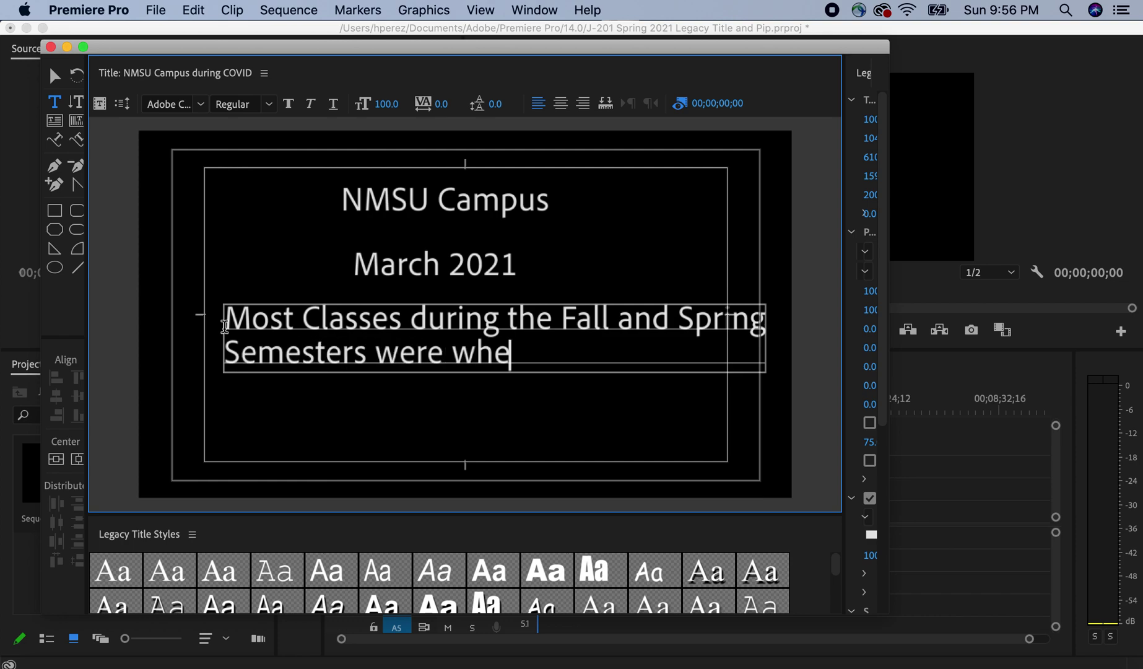
pyautogui.press('BackSpace')
pyautogui.press('Left')
pyautogui.press('BackSpace')
pyautogui.press('Right')
pyautogui.write('el')
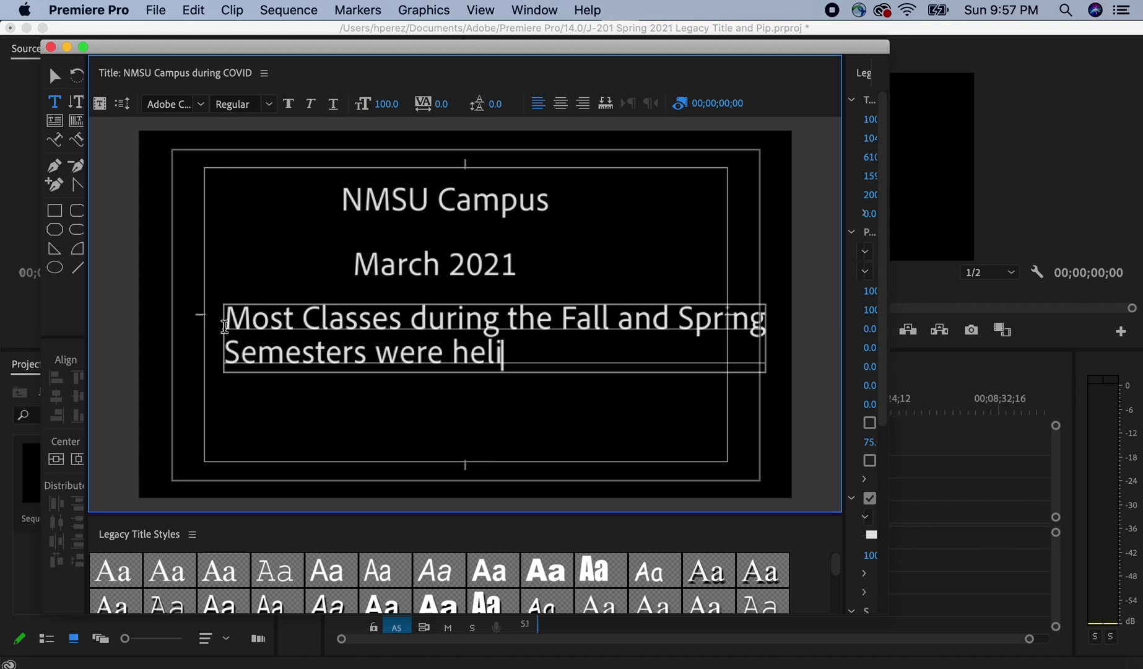
pyautogui.write('in')
pyautogui.press('BackSpace')
pyautogui.press('BackSpace')
pyautogui.press('BackSpace')
pyautogui.write('ld')
pyautogui.press('BackSpace')
pyautogui.press('BackSpace')
pyautogui.press('BackSpace')
pyautogui.press('BackSpace')
pyautogui.press('BackSpace')
pyautogui.press('BackSpace')
pyautogui.press('BackSpace')
pyautogui.press('BackSpace')
pyautogui.press('BackSpace')
pyautogui.press('BackSpace')
pyautogui.press('BackSpace')
pyautogui.press('BackSpace')
pyautogui.press('BackSpace')
pyautogui.press('BackSpace')
pyautogui.press('BackSpace')
pyautogui.press('BackSpace')
pyautogui.press('BackSpace')
pyautogui.press('BackSpace')
pyautogui.press('BackSpace')
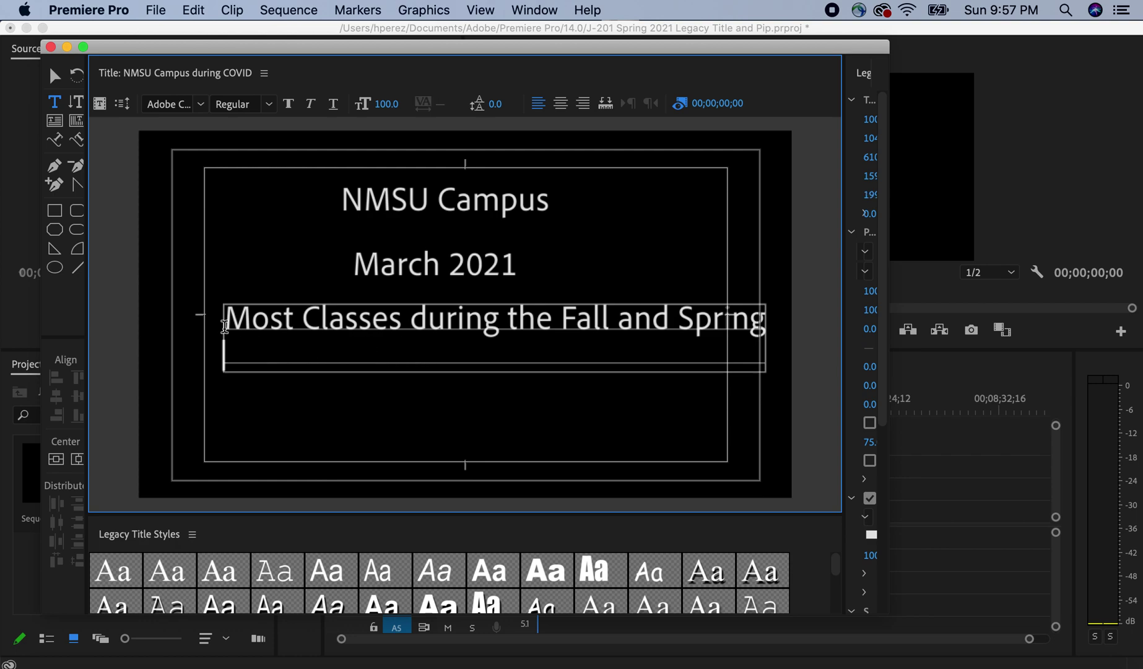
pyautogui.press('BackSpace')
pyautogui.press('BackSpace')
pyautogui.press('BackSpace')
pyautogui.press('BackSpace')
pyautogui.press('BackSpace')
pyautogui.press('BackSpace')
pyautogui.press('BackSpace')
pyautogui.press('BackSpace')
pyautogui.press('BackSpace')
pyautogui.press('BackSpace')
pyautogui.press('BackSpace')
pyautogui.press('BackSpace')
pyautogui.press('BackSpace')
pyautogui.press('BackSpace')
pyautogui.press('BackSpace')
pyautogui.press('BackSpace')
pyautogui.press('BackSpace')
pyautogui.press('BackSpace')
pyautogui.press('BackSpace')
pyautogui.press('BackSpace')
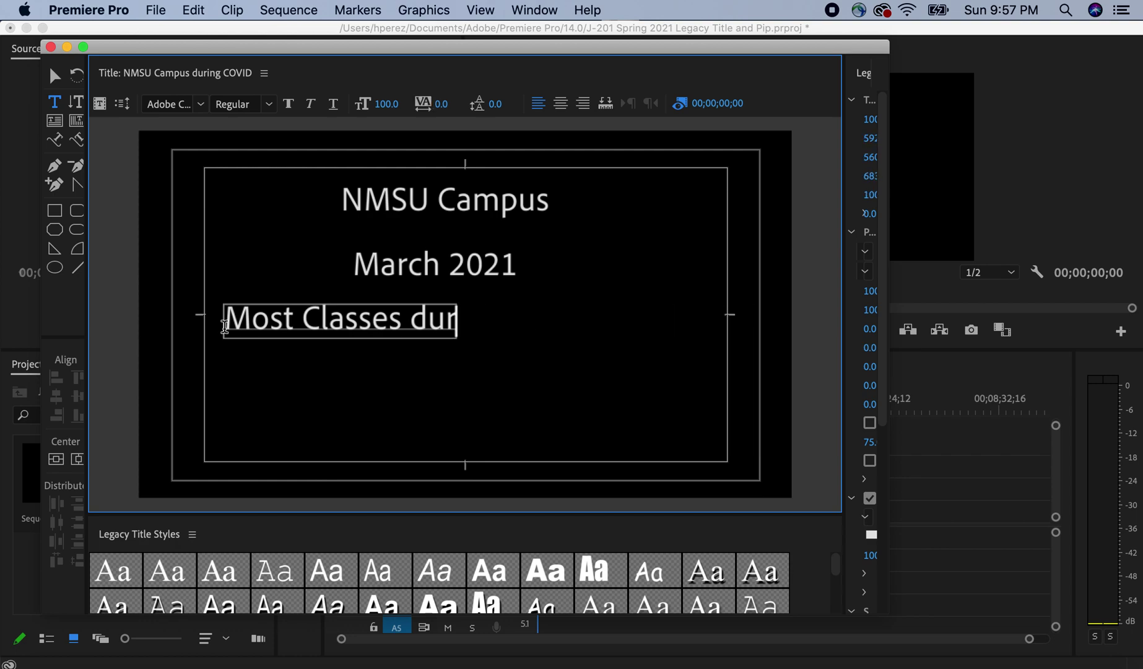
# - Retype the paragraph over three lines: 'For the second straight semester, classes were held online because of Covid-19 social distancing rules'
pyautogui.press('BackSpace')
pyautogui.press('BackSpace')
pyautogui.press('BackSpace')
pyautogui.press('BackSpace')
pyautogui.press('BackSpace')
pyautogui.press('BackSpace')
pyautogui.press('BackSpace')
pyautogui.press('BackSpace')
pyautogui.press('BackSpace')
pyautogui.press('BackSpace')
pyautogui.press('BackSpace')
pyautogui.press('BackSpace')
pyautogui.press('BackSpace')
pyautogui.press('BackSpace')
pyautogui.press('BackSpace')
pyautogui.press('BackSpace')
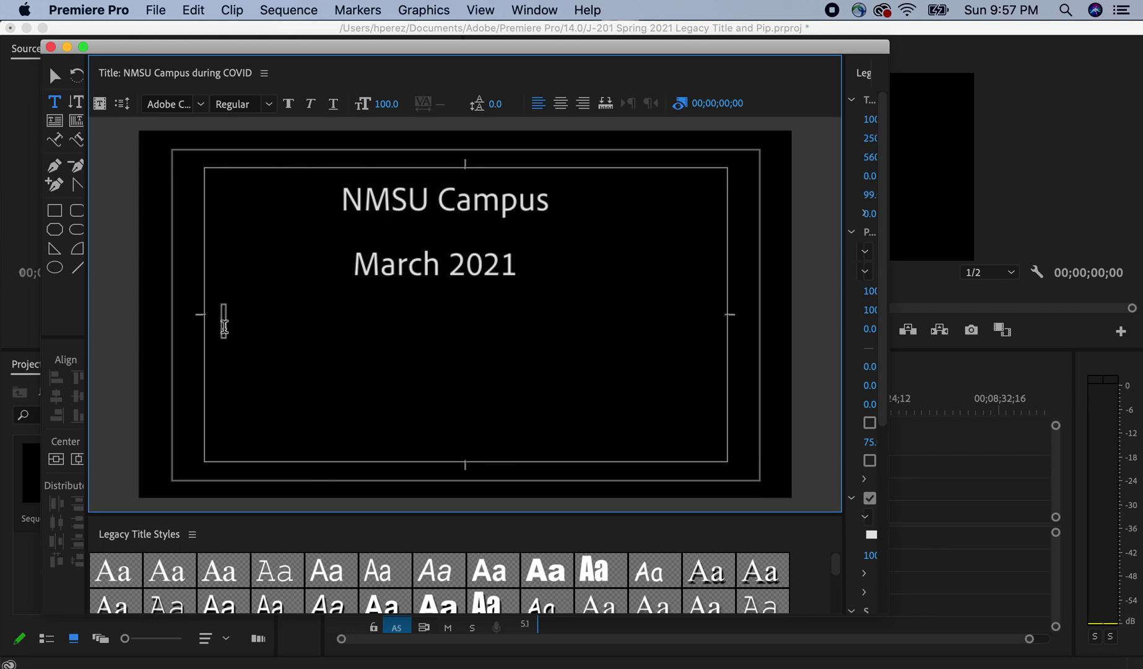
pyautogui.write('For the secon')
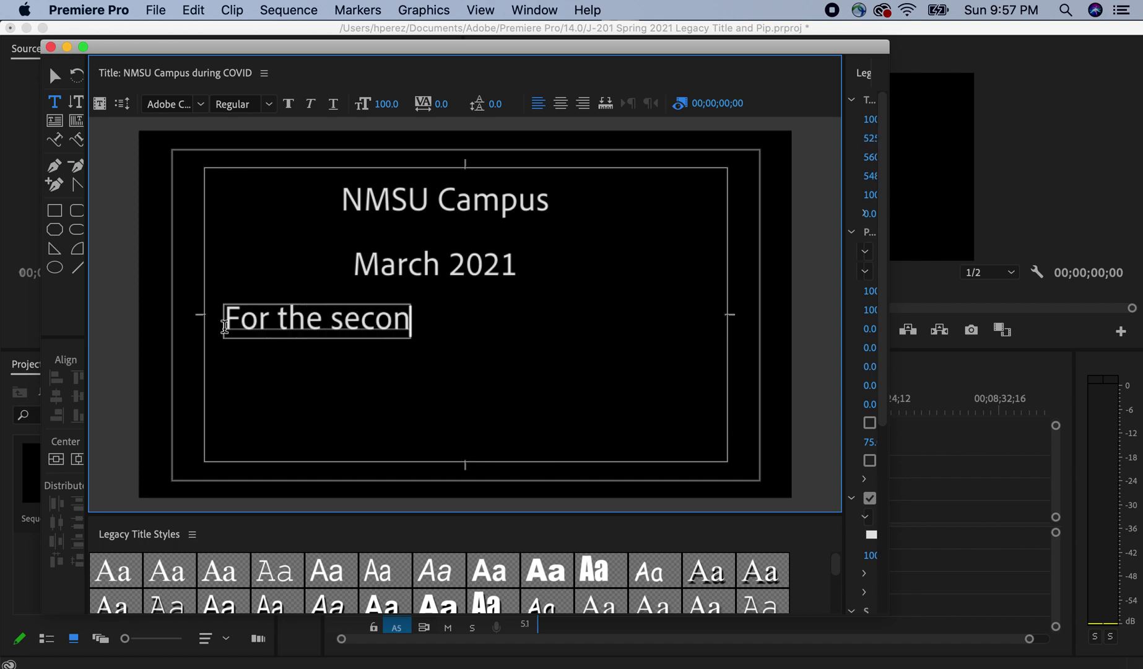
pyautogui.write('d st')
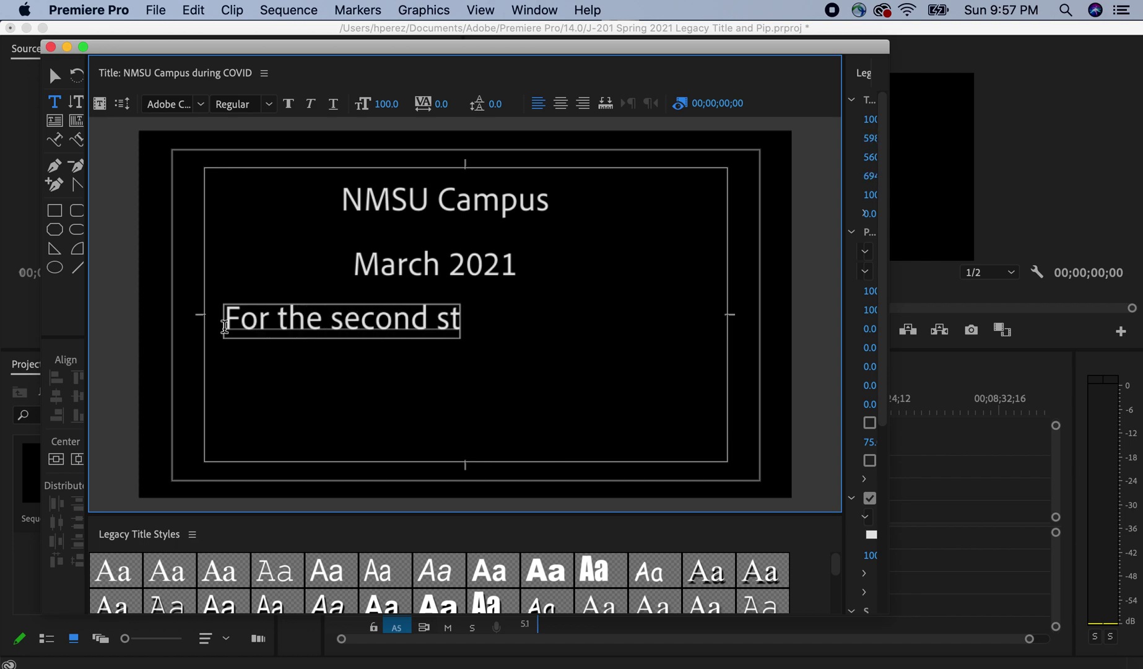
pyautogui.write('raight s')
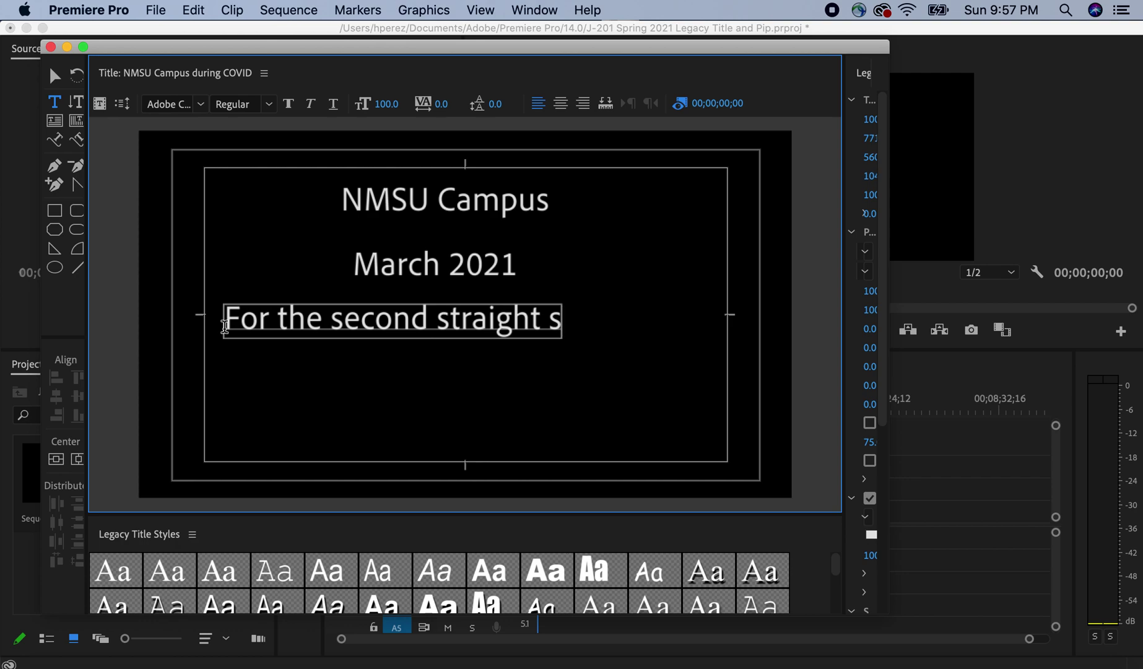
pyautogui.write('emester')
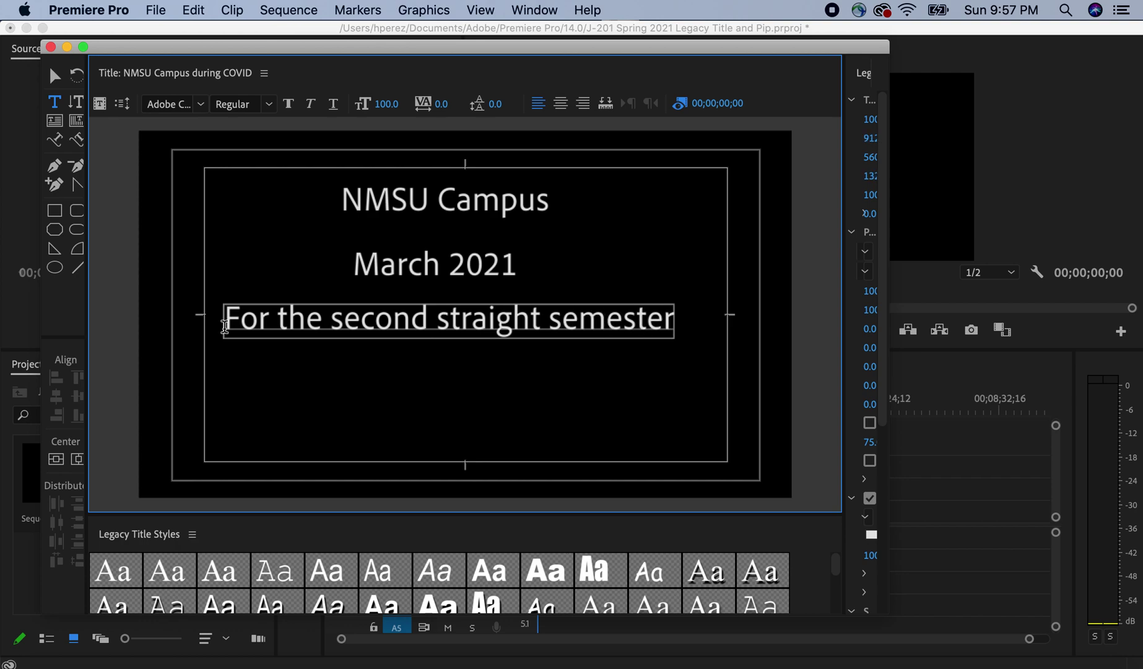
pyautogui.write(', classes')
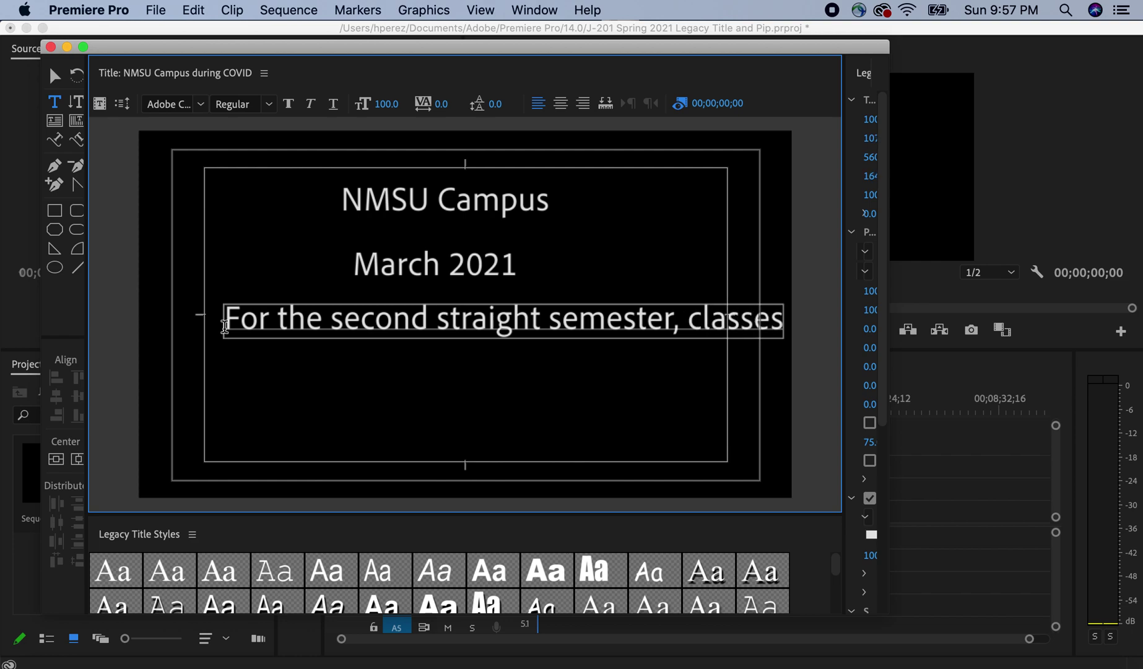
pyautogui.press('BackSpace')
pyautogui.press('BackSpace')
pyautogui.press('BackSpace')
pyautogui.press('BackSpace')
pyautogui.press('BackSpace')
pyautogui.press('BackSpace')
pyautogui.press('BackSpace')
pyautogui.press('Return')
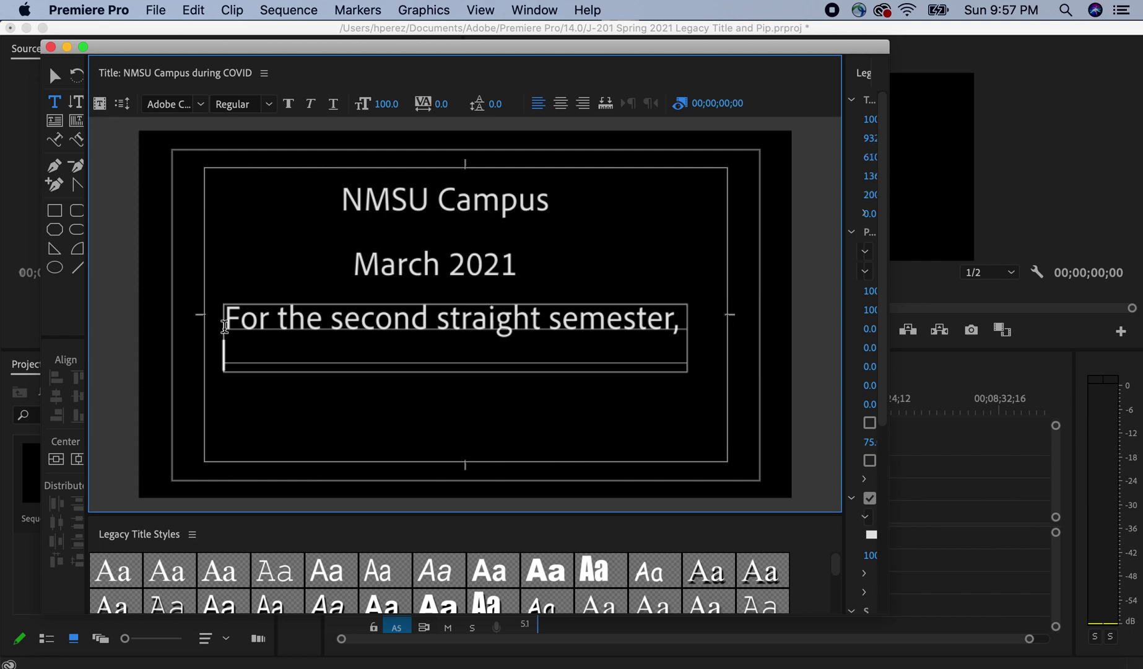
pyautogui.write('classes wer')
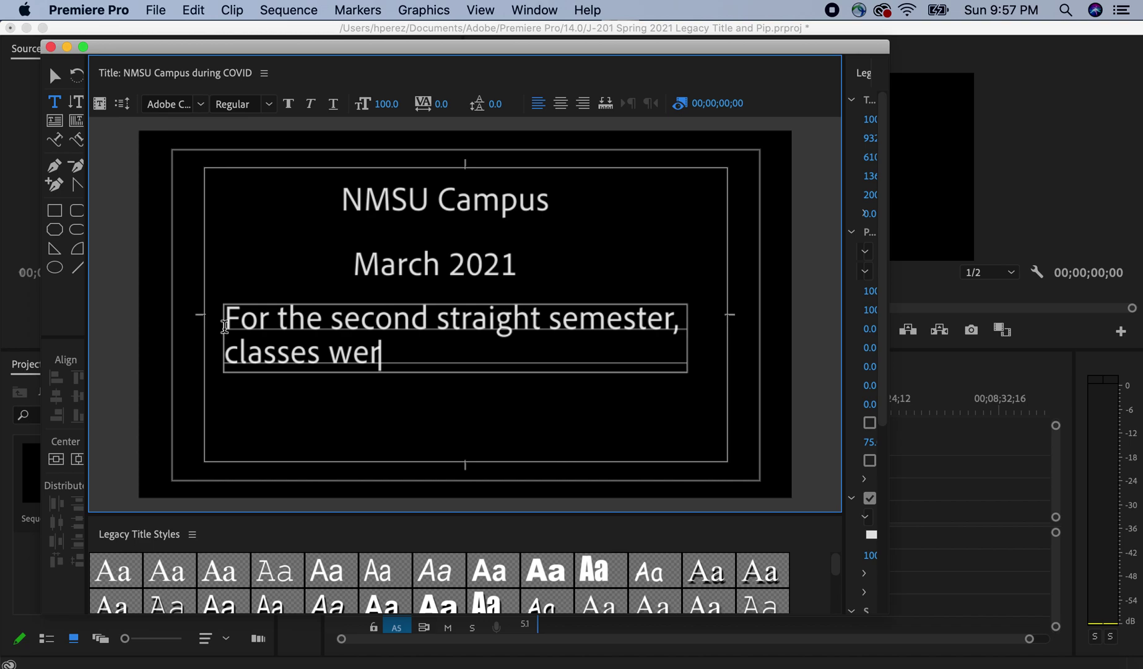
pyautogui.write('e held ')
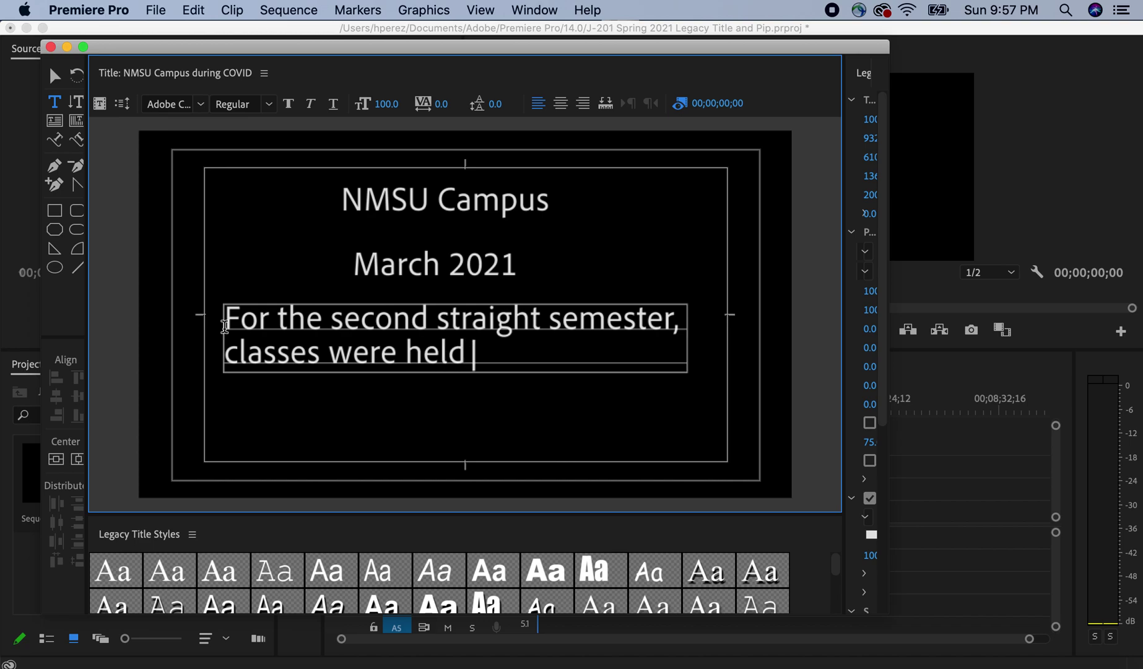
pyautogui.write('online')
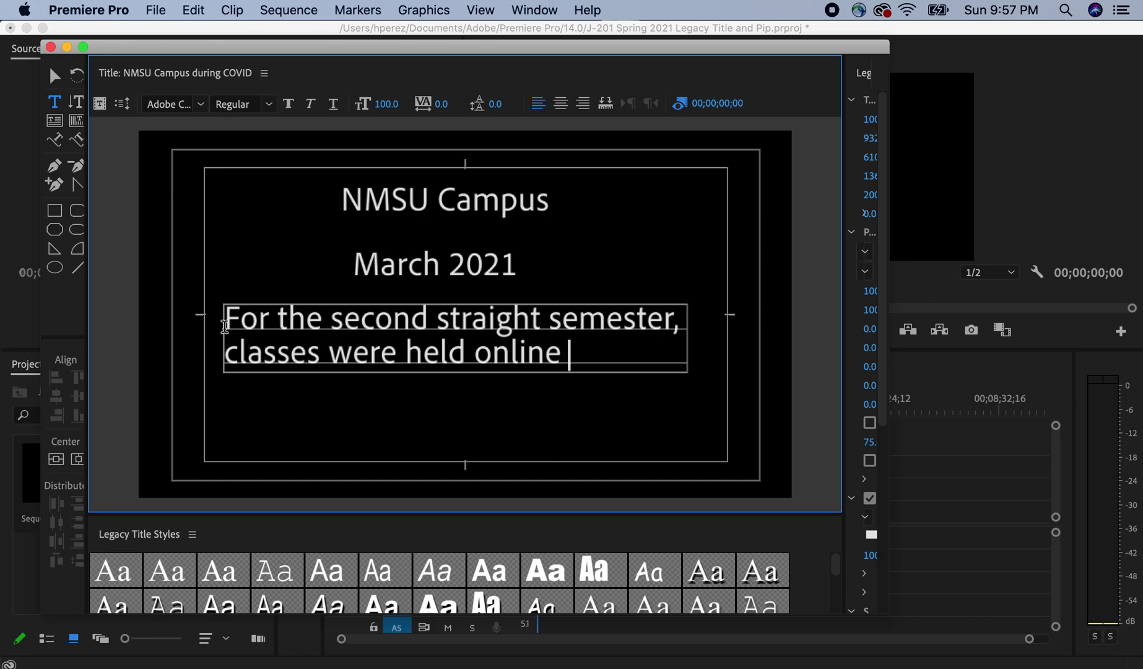
pyautogui.write(' becua')
pyautogui.press('BackSpace')
pyautogui.press('BackSpace')
pyautogui.write('au')
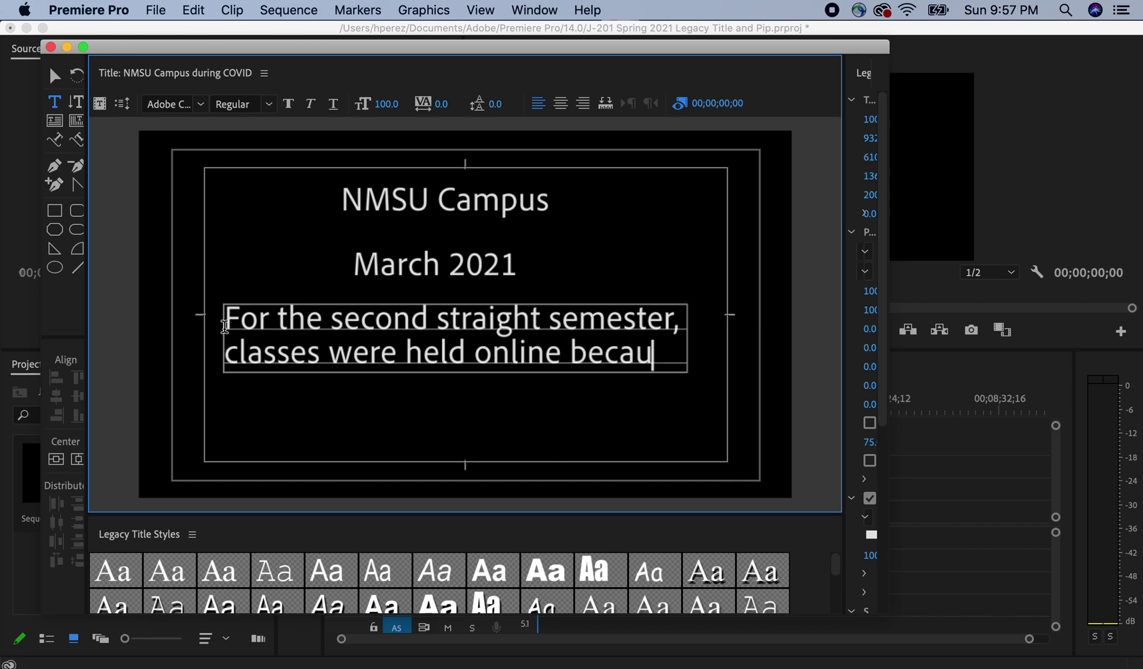
pyautogui.write('se of')
pyautogui.press('Return')
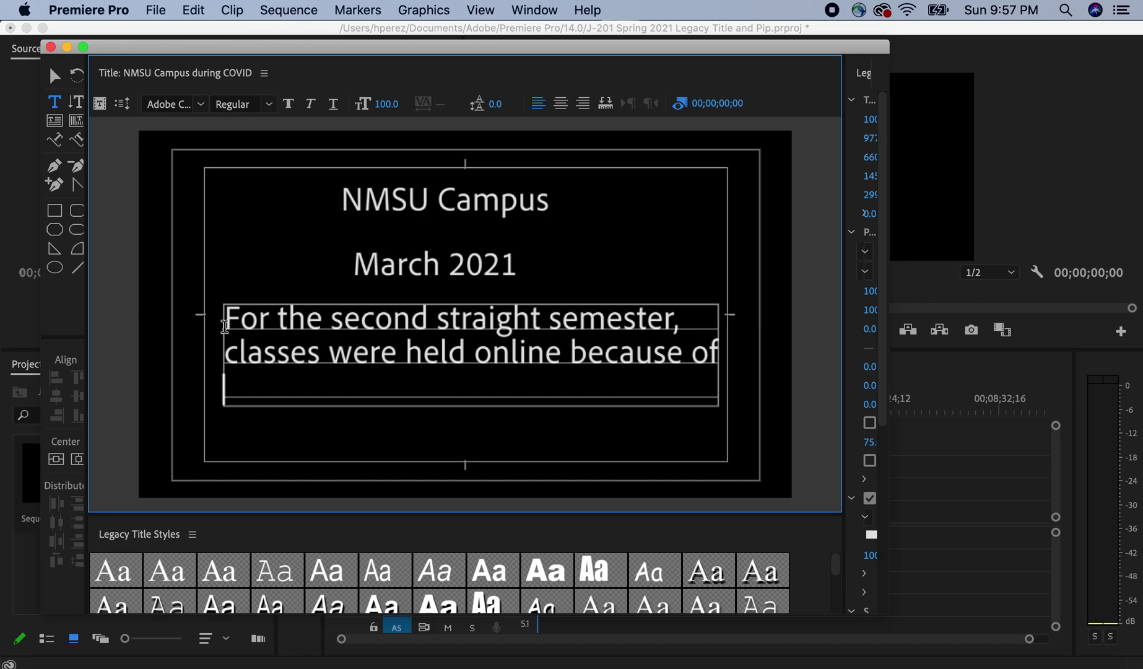
pyautogui.write('Covid-19')
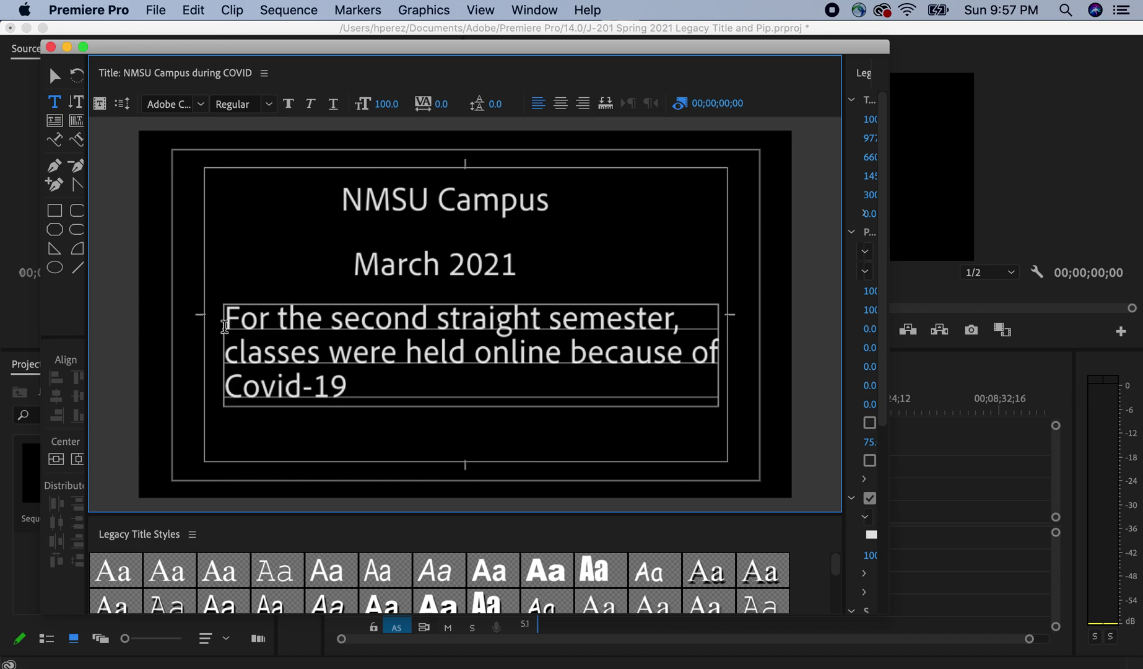
pyautogui.write(' social di')
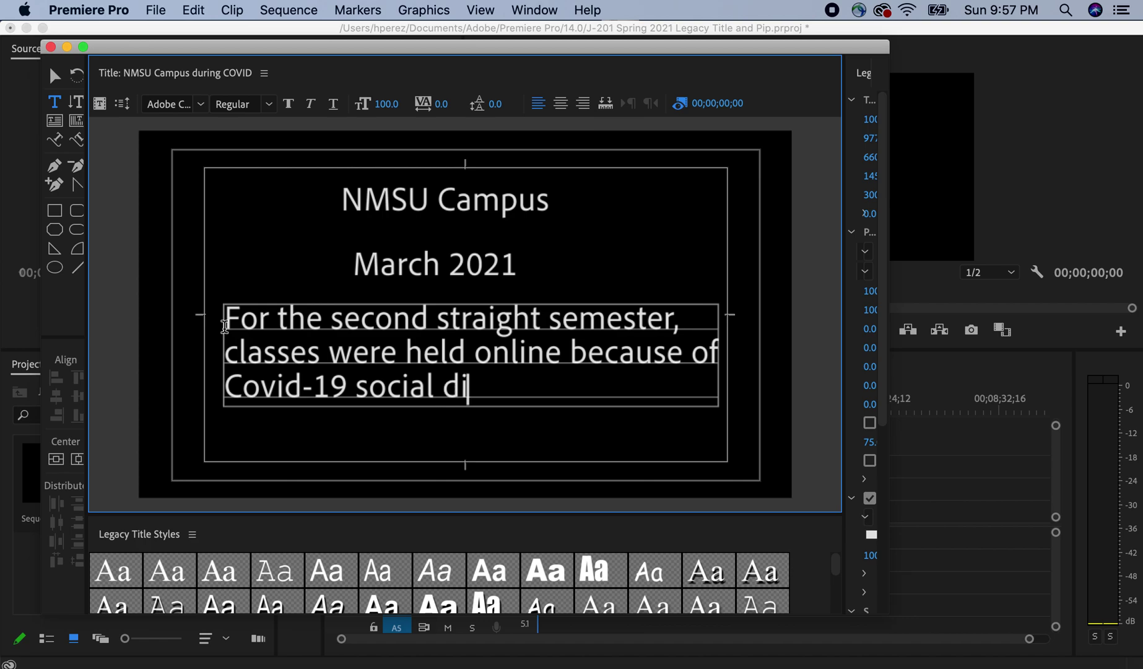
pyautogui.write('stancing rules.')
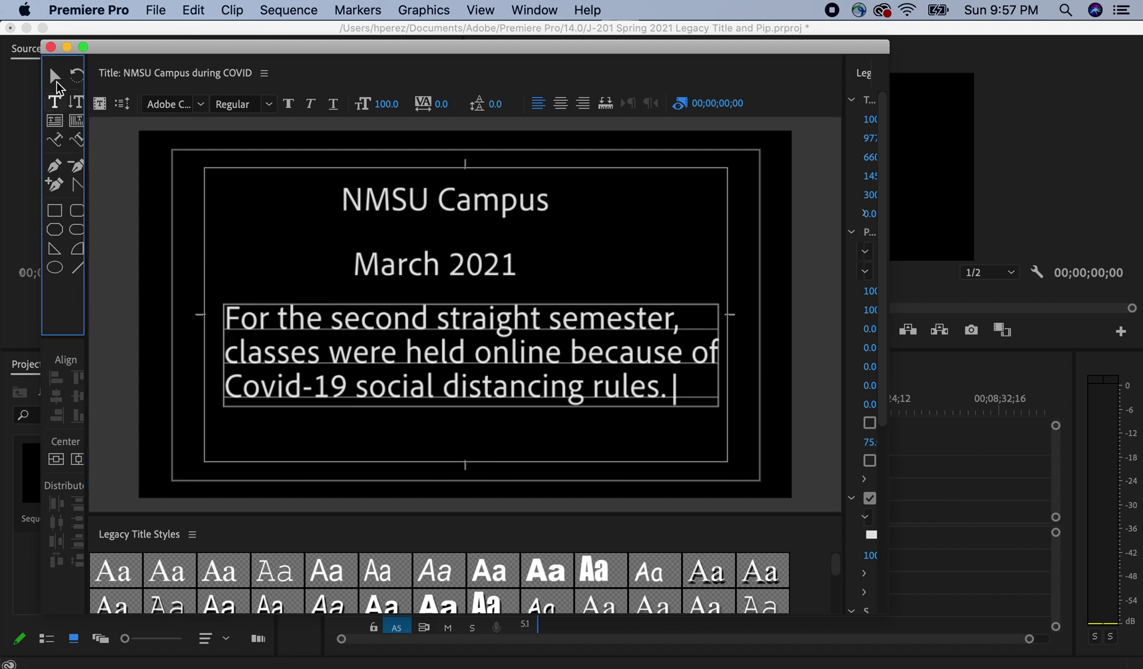
pyautogui.click(54, 77)
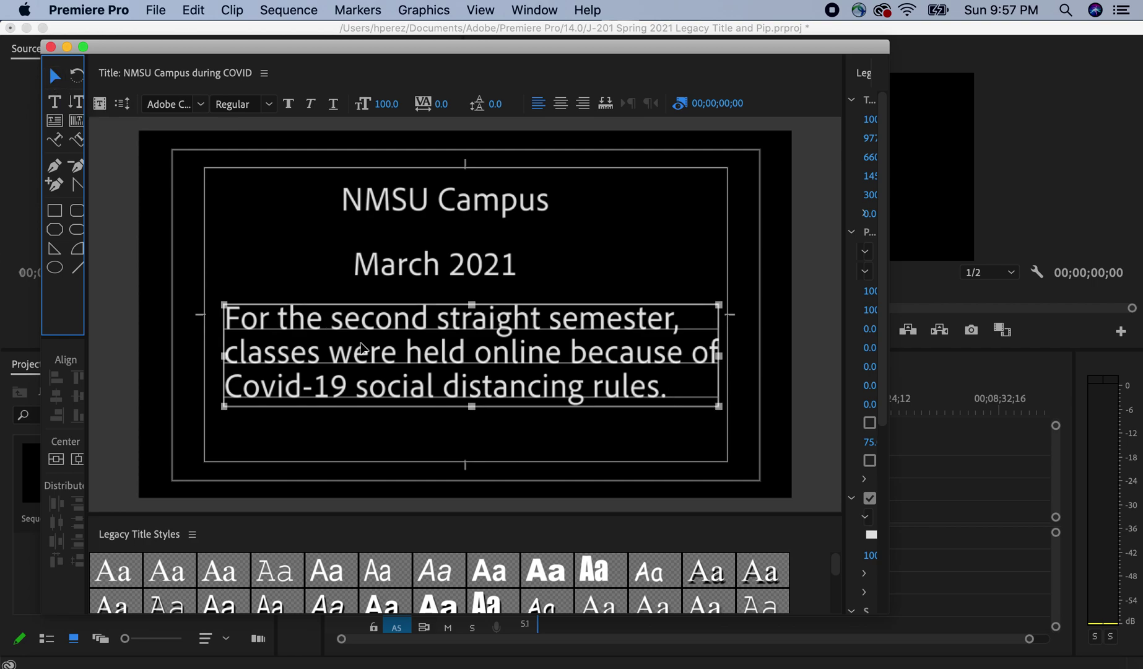
# - Drag the Covid-19 paragraph slightly down and select the NMSU Campus heading
pyautogui.moveTo(360, 347); pyautogui.dragTo(365, 368)
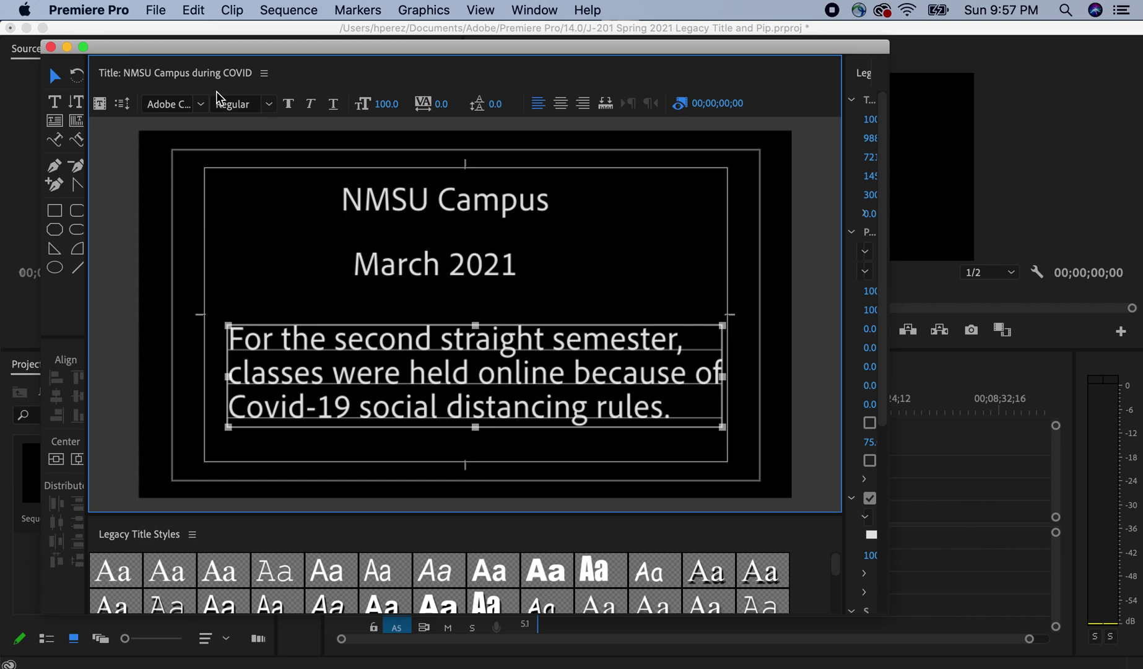
pyautogui.click(387, 208)
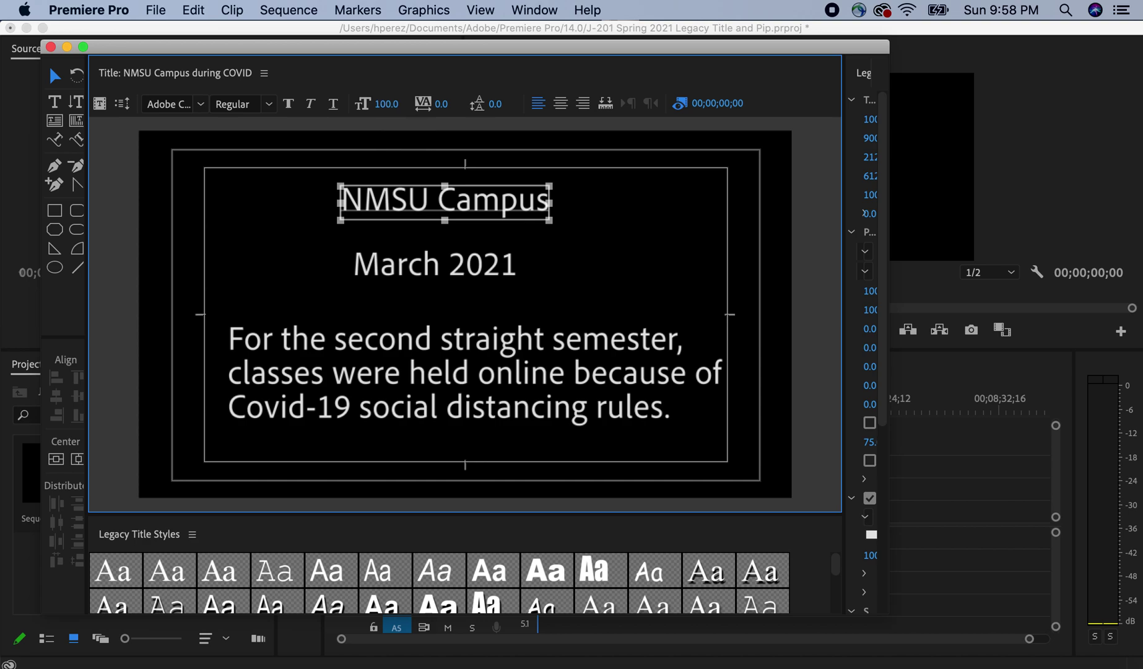
# - Set the NMSU Campus heading size to 130 and shift it left to recentre
pyautogui.click(386, 105)
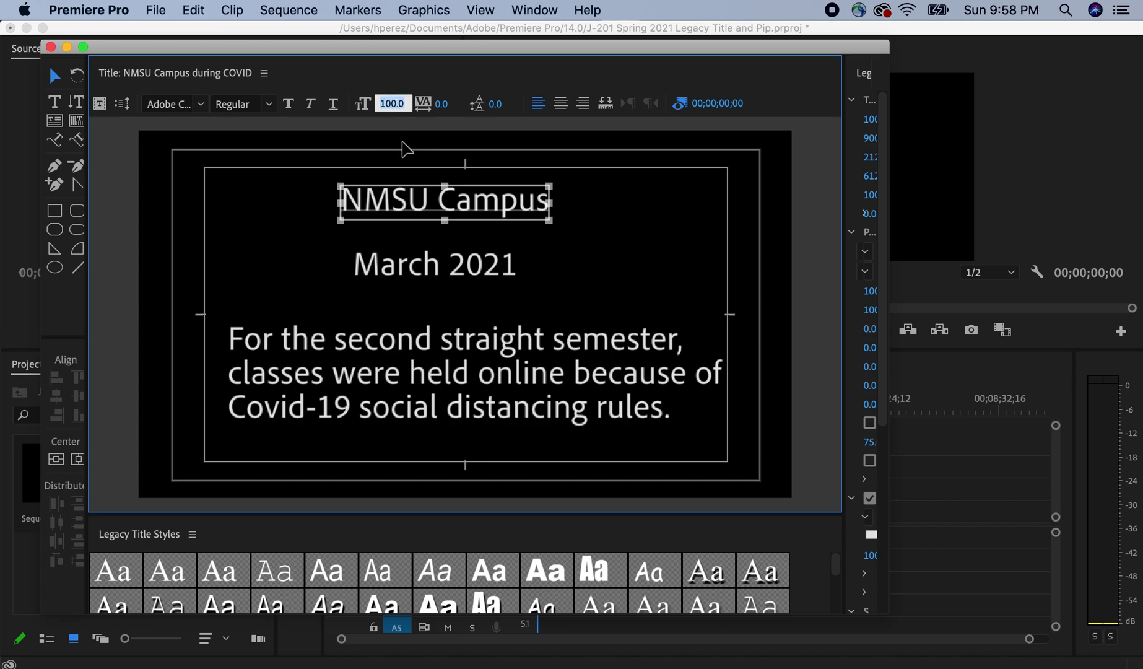
pyautogui.click(412, 203)
pyautogui.click(393, 99)
pyautogui.write('130')
pyautogui.press('Return')
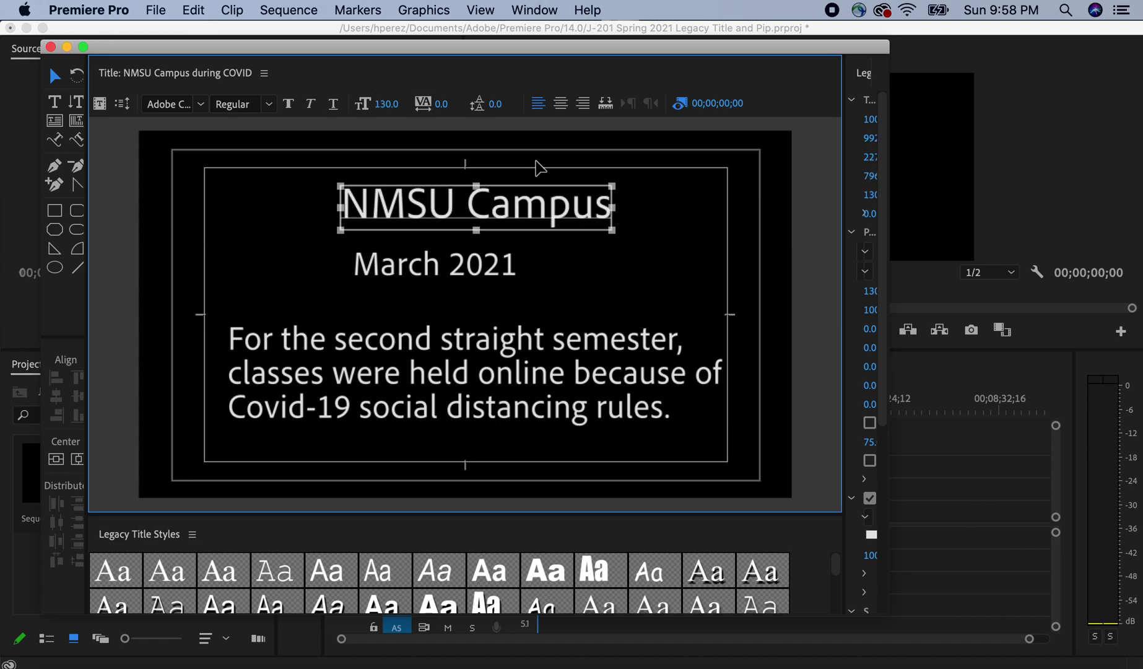
pyautogui.moveTo(487, 228); pyautogui.dragTo(460, 228)
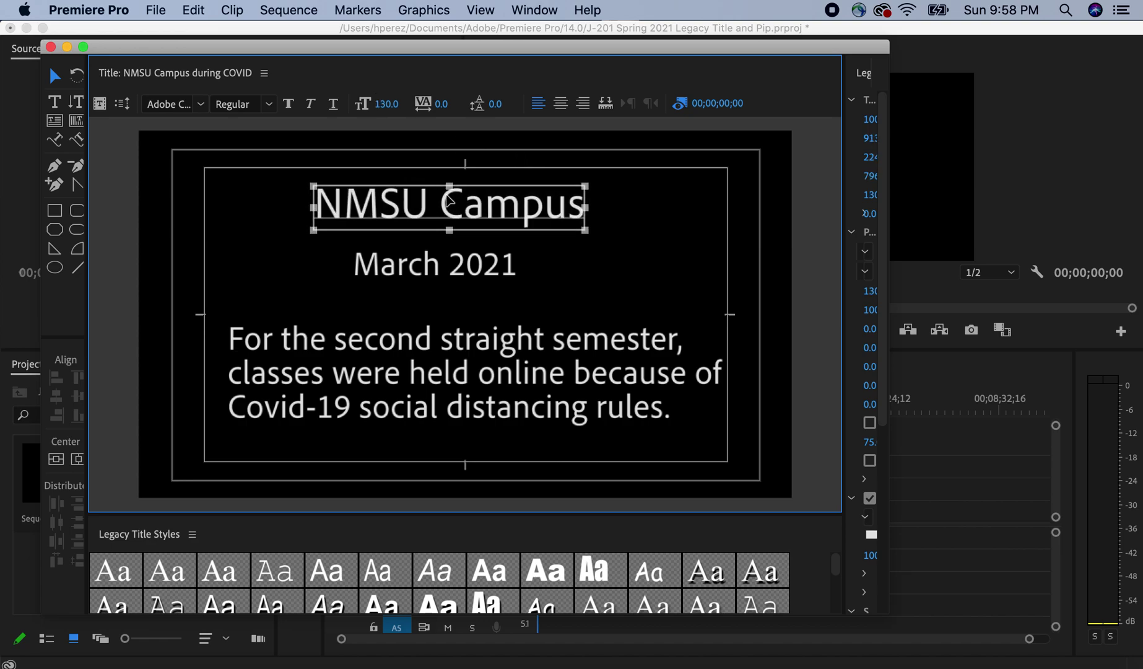
# - Scrub the heading size up to 170, recentre it, and undo an accidental rotation
pyautogui.click(392, 102)
pyautogui.click(389, 127)
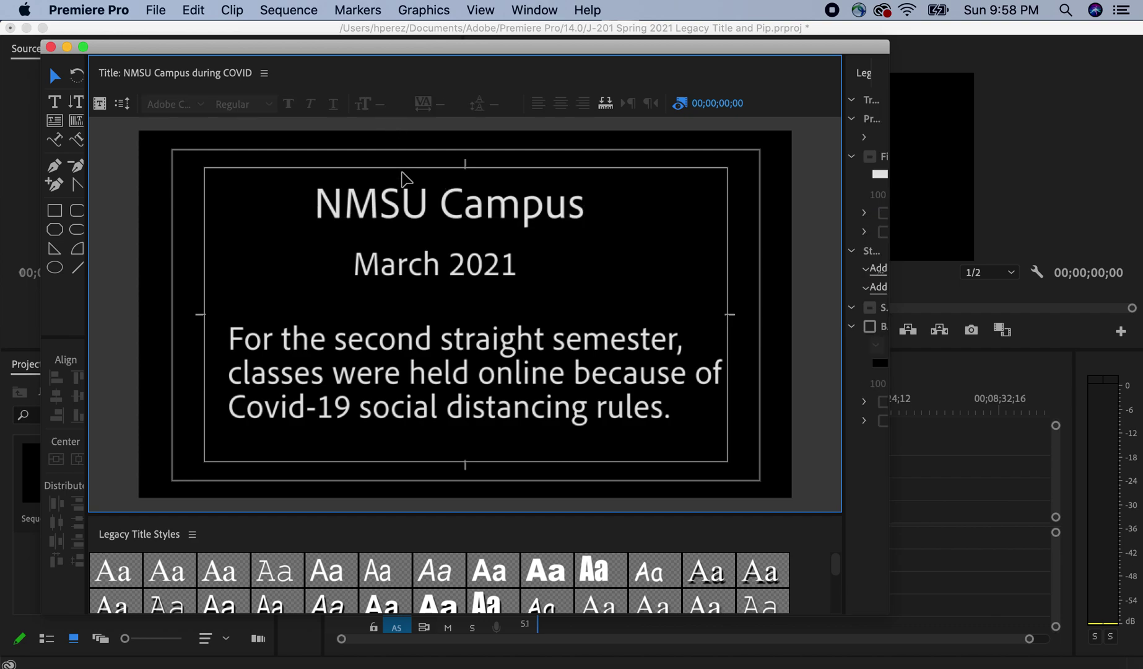
pyautogui.click(418, 229)
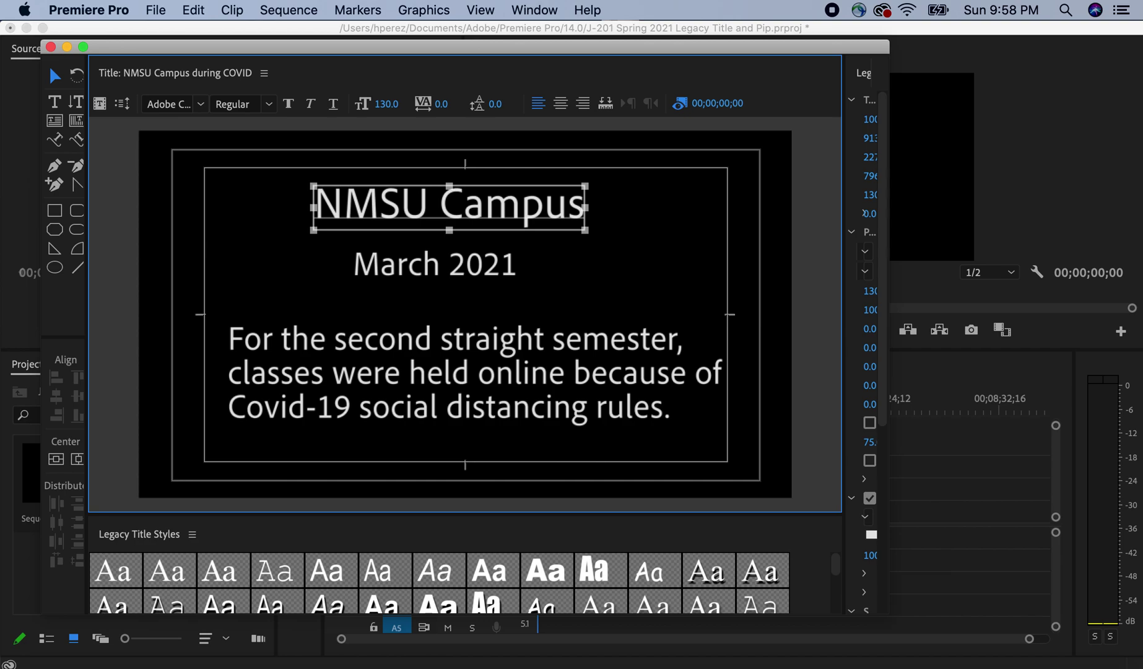
pyautogui.moveTo(386, 104)
pyautogui.mouseDown()
pyautogui.moveTo(371, 105)
pyautogui.moveTo(390, 108)
pyautogui.moveTo(384, 124)
pyautogui.mouseUp()
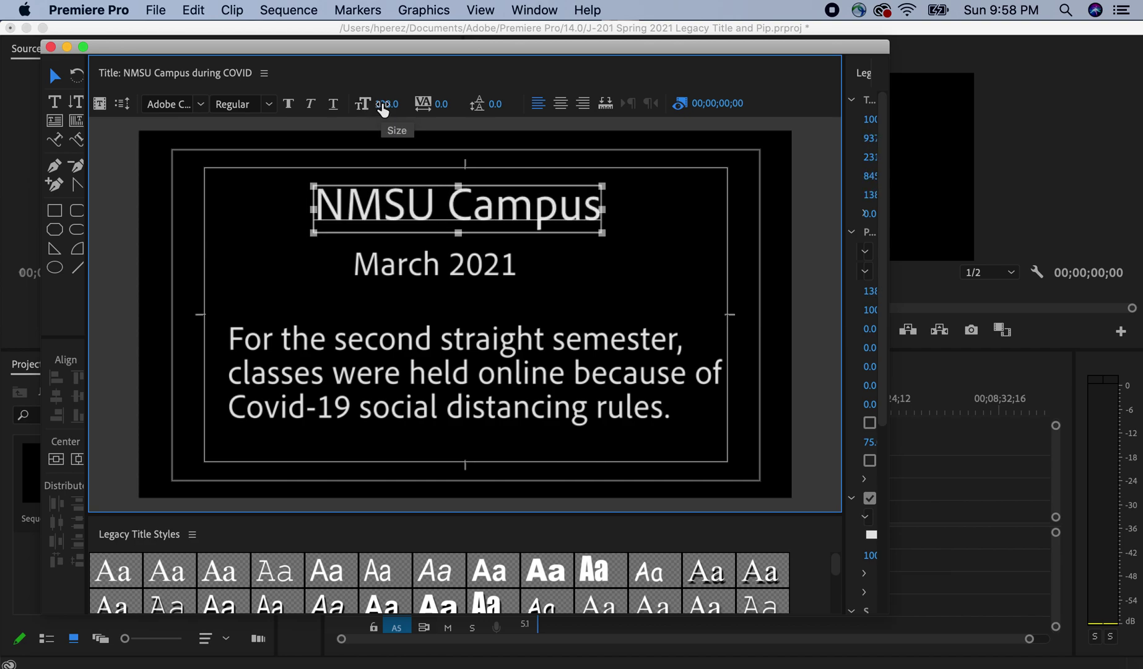
pyautogui.moveTo(387, 103)
pyautogui.mouseDown()
pyautogui.moveTo(405, 103)
pyautogui.moveTo(371, 104)
pyautogui.moveTo(401, 103)
pyautogui.mouseUp()
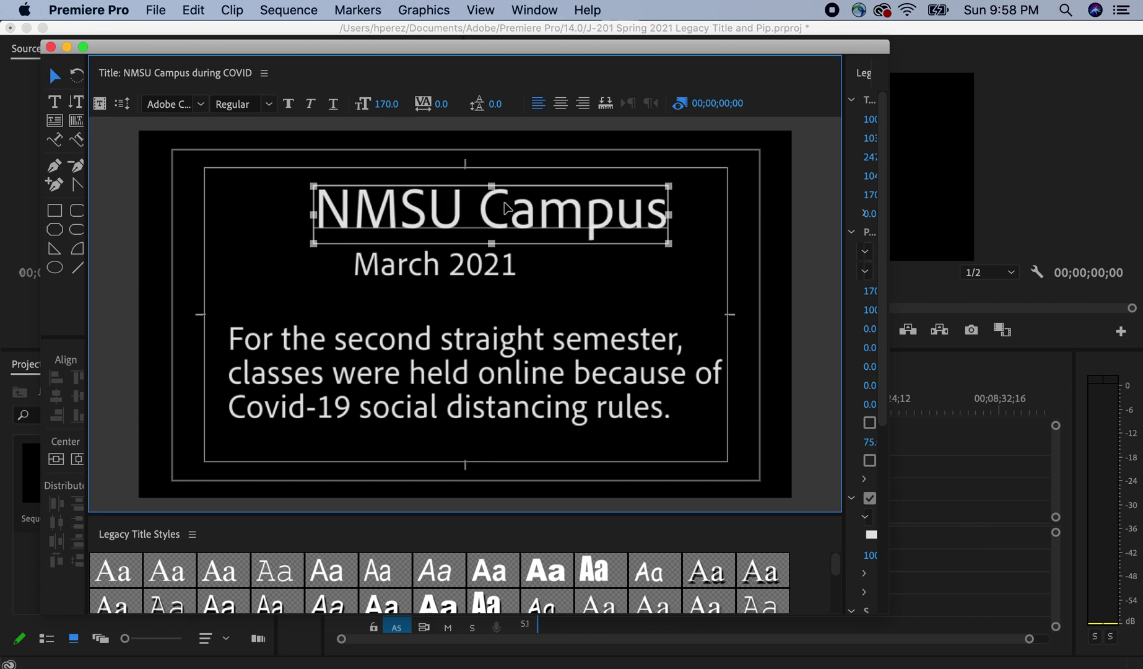
pyautogui.moveTo(505, 207); pyautogui.dragTo(475, 214)
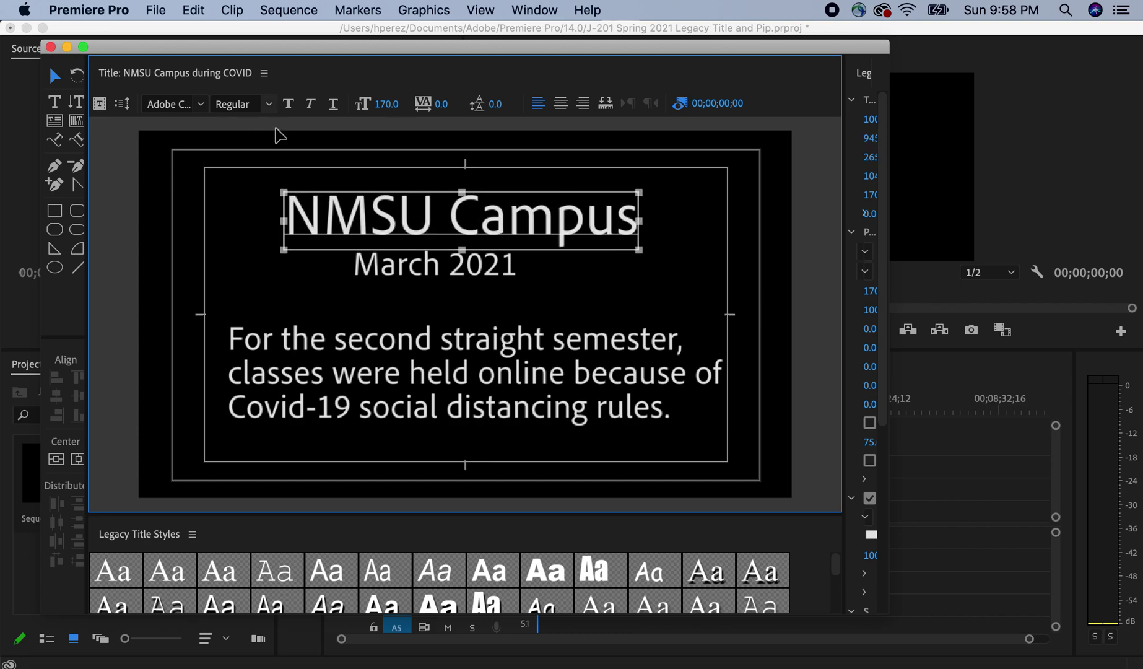
pyautogui.moveTo(473, 276); pyautogui.dragTo(479, 274)
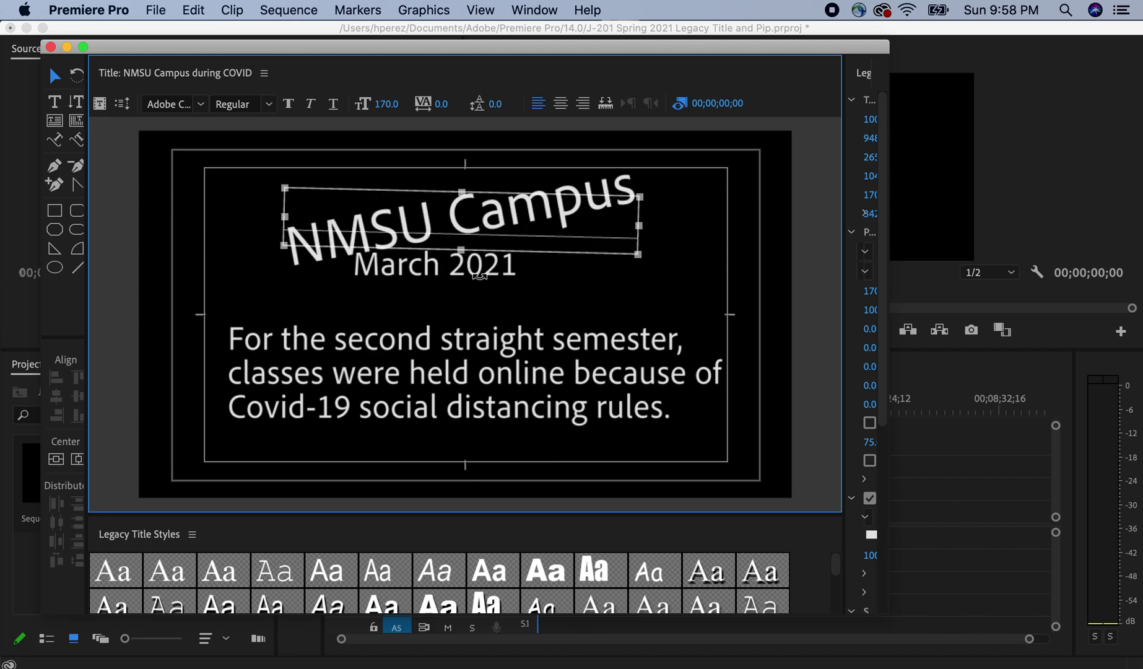
pyautogui.press('super+z')
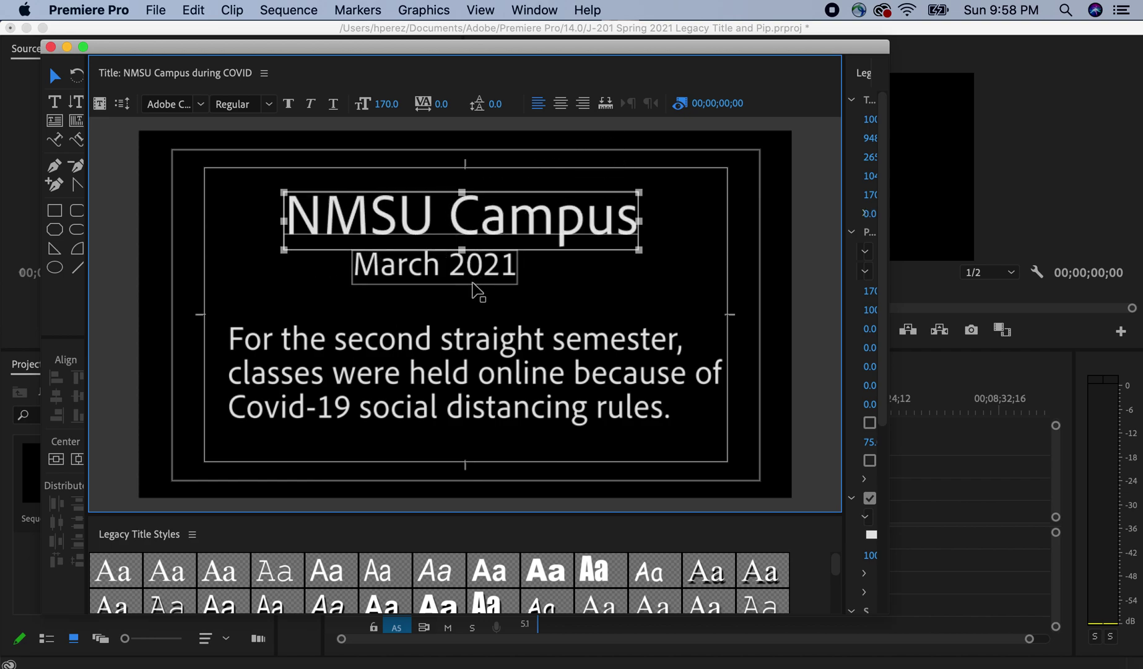
# - Nudge the March 2021 line slightly right and down
pyautogui.click(54, 102)
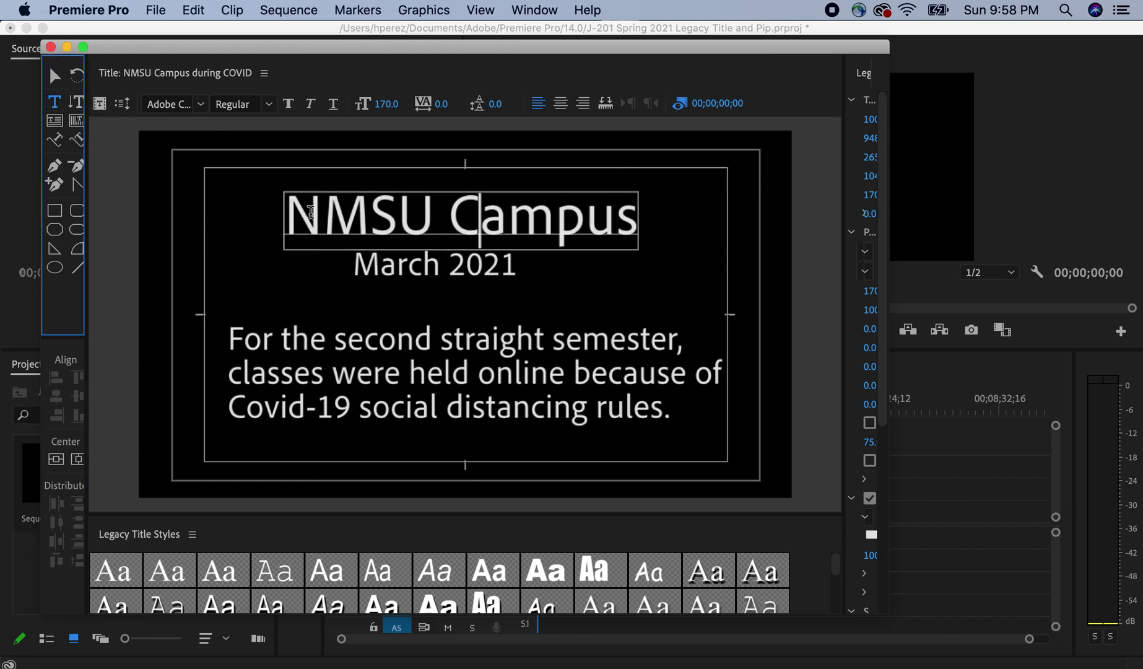
pyautogui.click(421, 267)
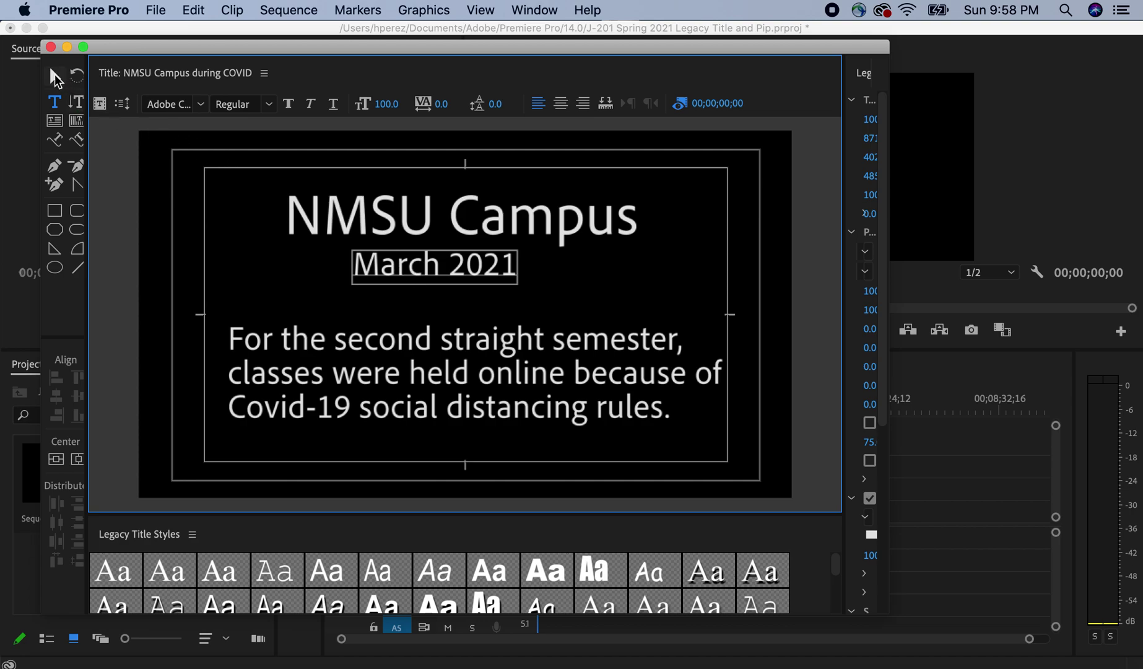
pyautogui.click(55, 74)
pyautogui.moveTo(432, 267)
pyautogui.mouseDown()
pyautogui.moveTo(443, 264)
pyautogui.moveTo(441, 275)
pyautogui.mouseUp()
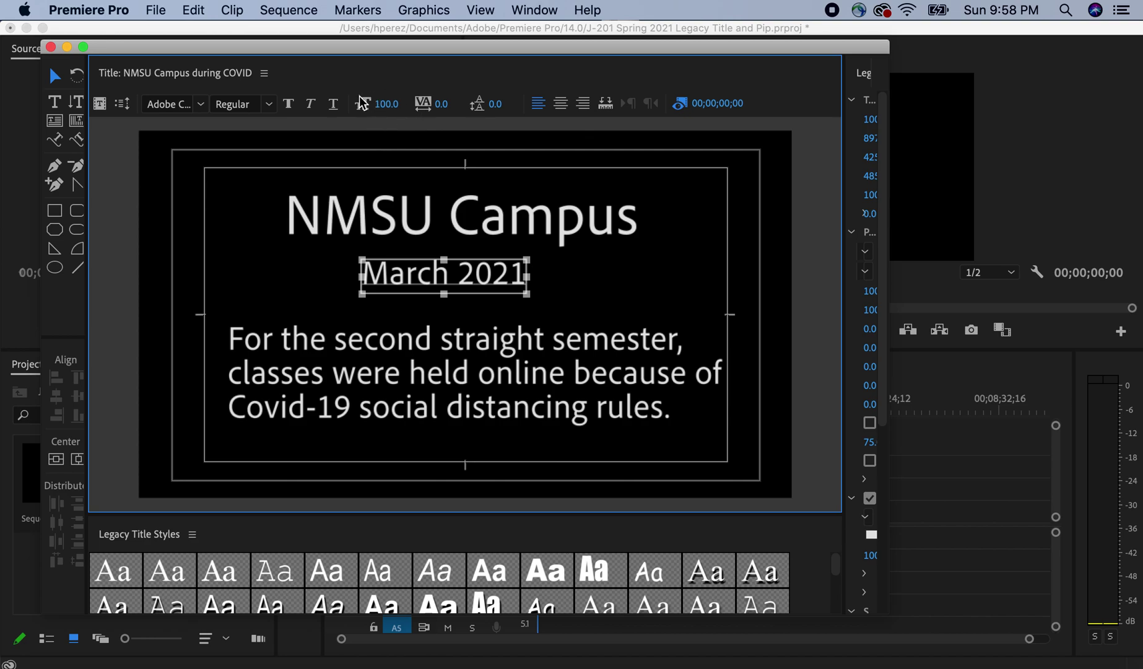
# - Scrub March 2021 to size 129, shift it left to centre, and select the paragraph
pyautogui.moveTo(388, 111); pyautogui.dragTo(403, 111)
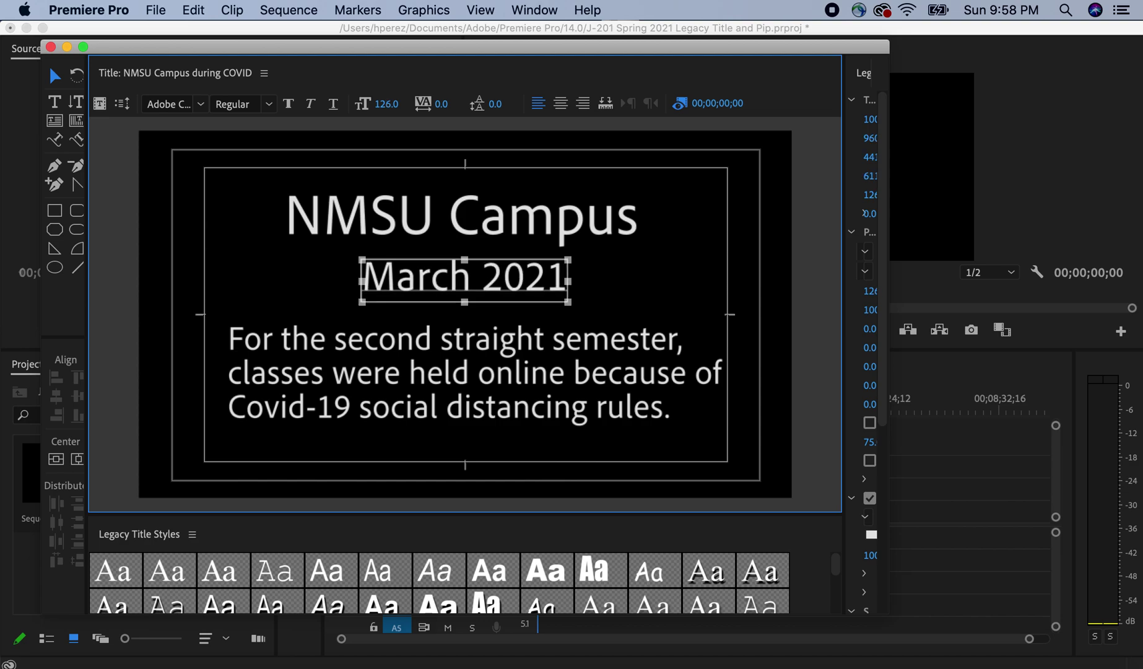
pyautogui.press('super+alt+period')
pyautogui.press('super+alt+period')
pyautogui.press('super+alt+period')
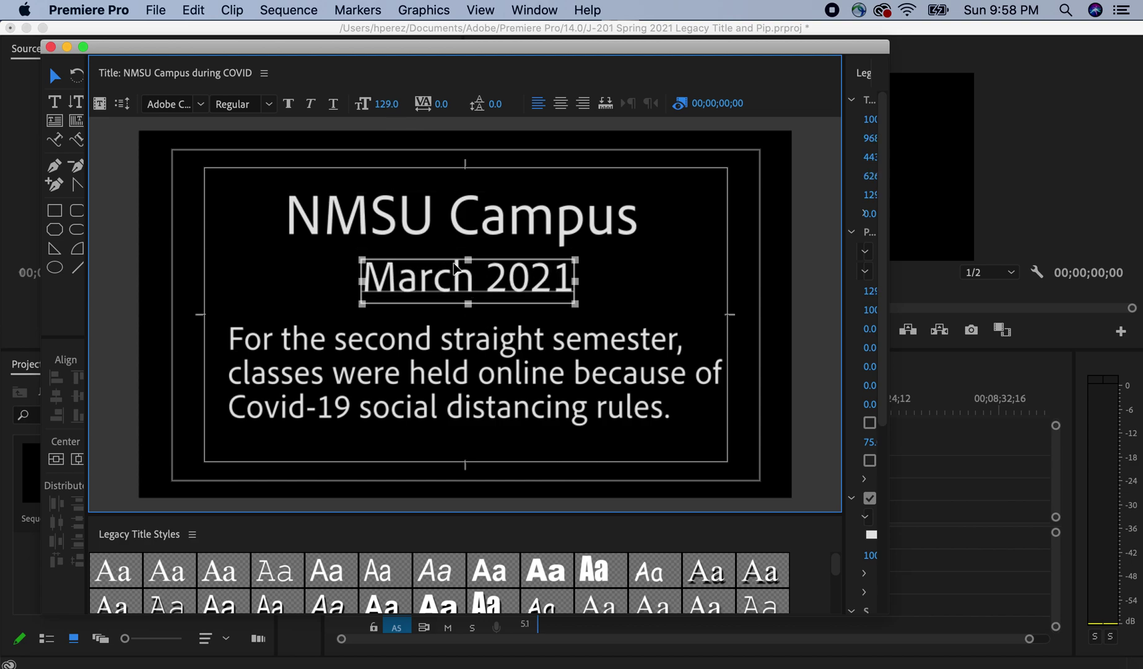
pyautogui.moveTo(476, 277); pyautogui.dragTo(466, 277)
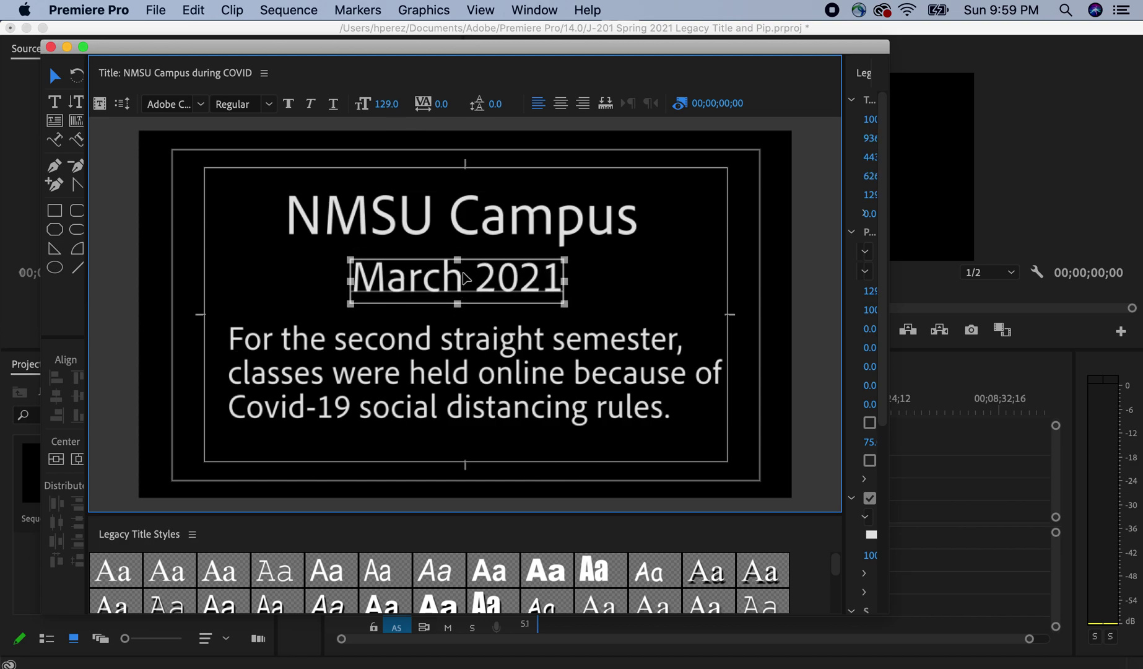
pyautogui.click(681, 365)
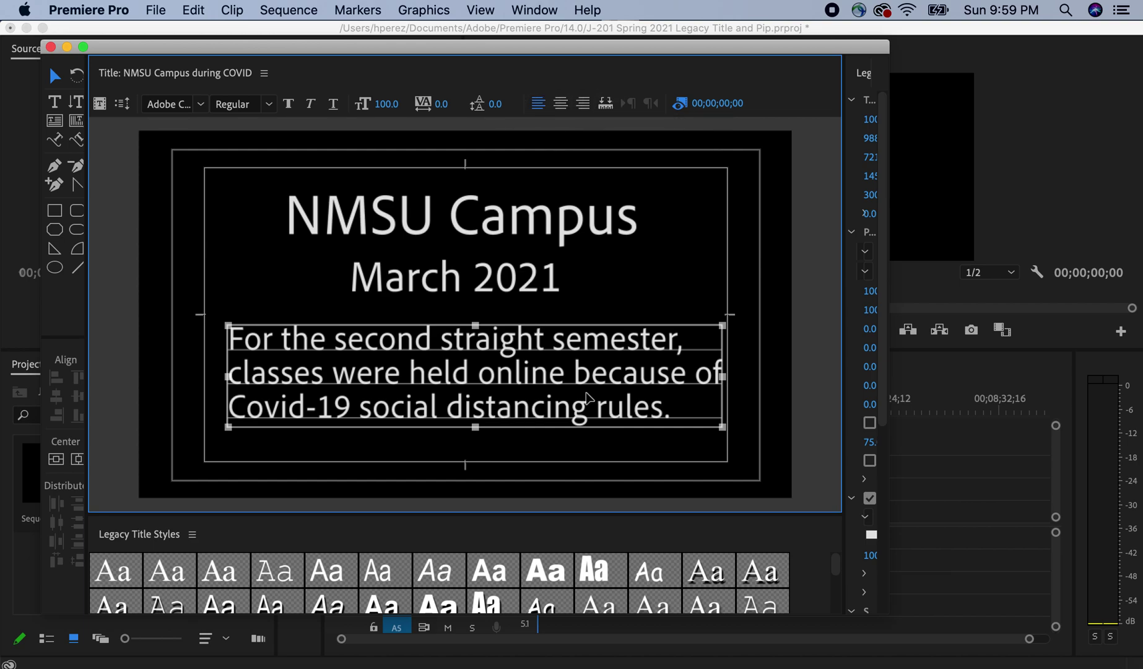
# - Delete the comma after 'semester' in the Covid-19 paragraph
pyautogui.click(54, 101)
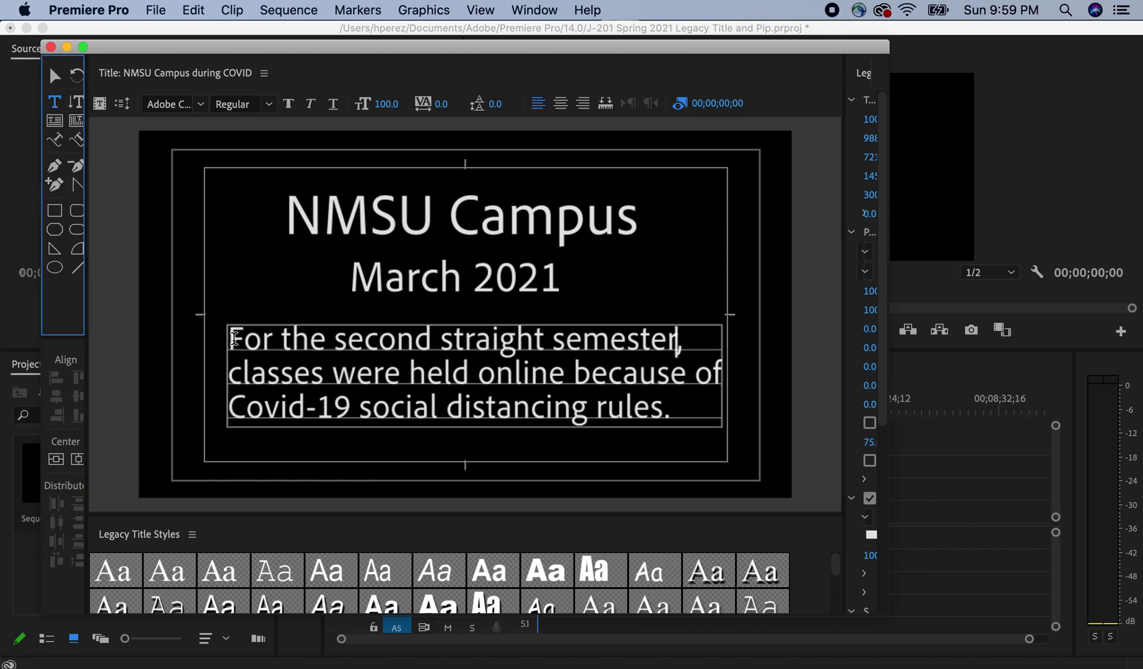
pyautogui.click(234, 337)
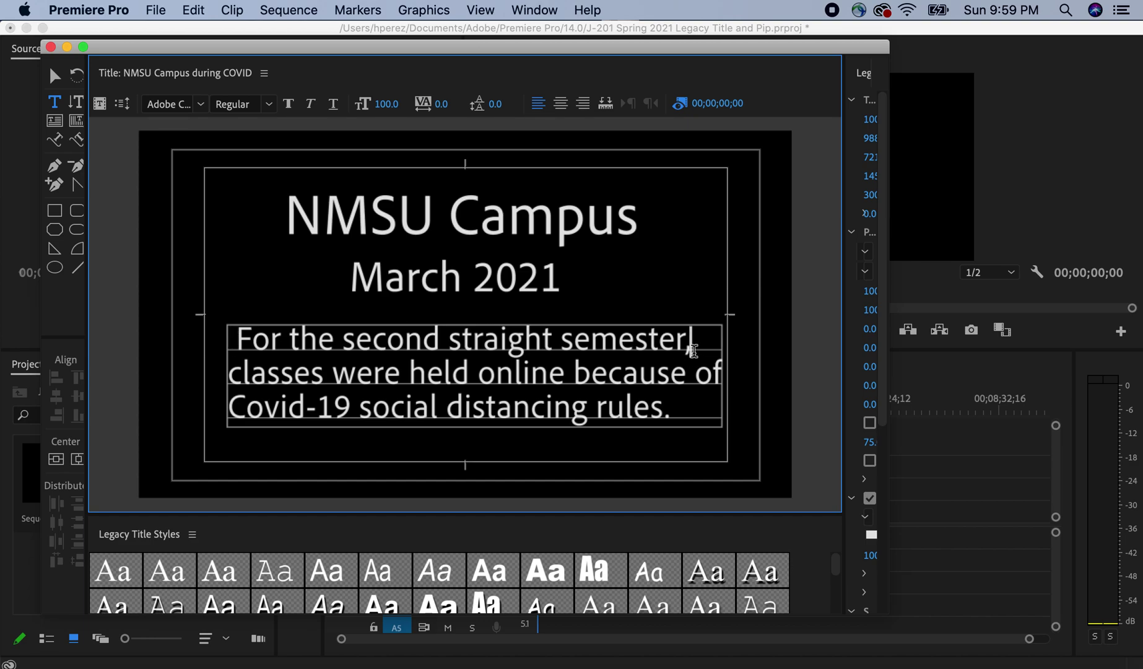
pyautogui.press('BackSpace')
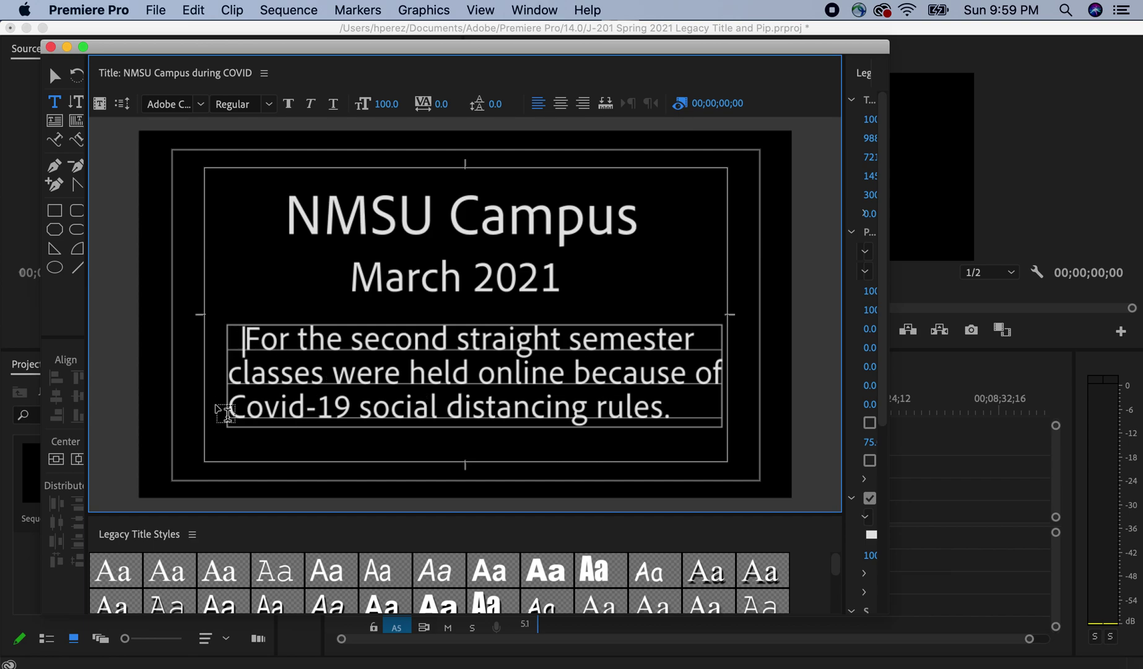
# - Keep the line break before 'classes' and move the title window aside to uncover the project
pyautogui.click(232, 407)
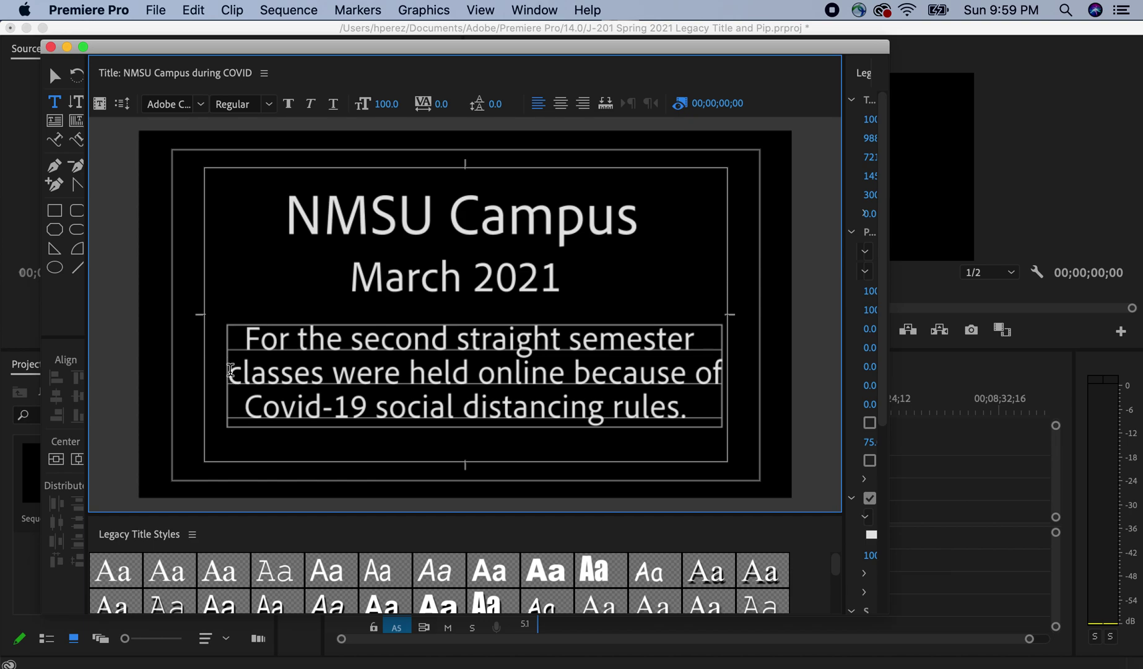
pyautogui.click(231, 371)
pyautogui.press('BackSpace')
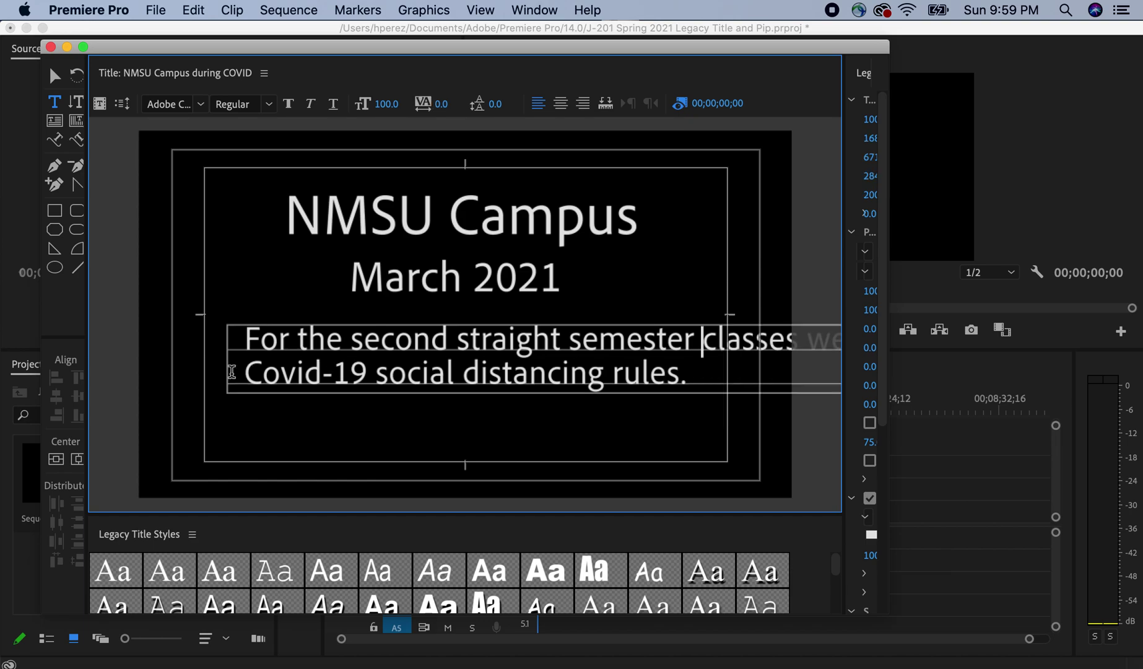
pyautogui.press('Return')
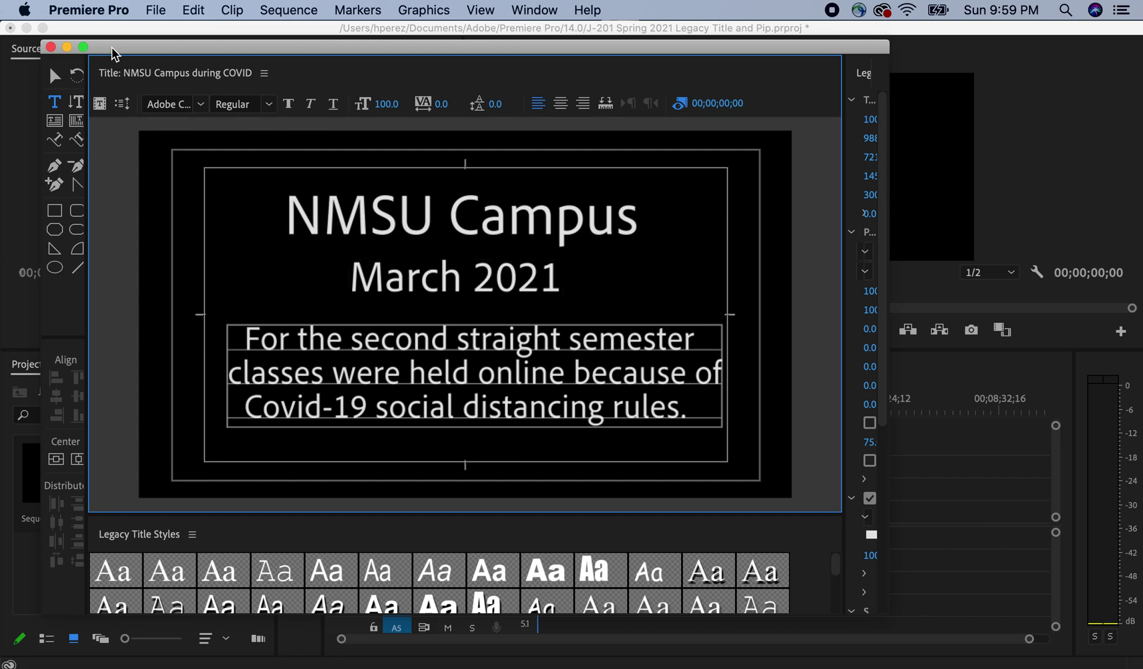
pyautogui.moveTo(112, 49); pyautogui.dragTo(390, 30)
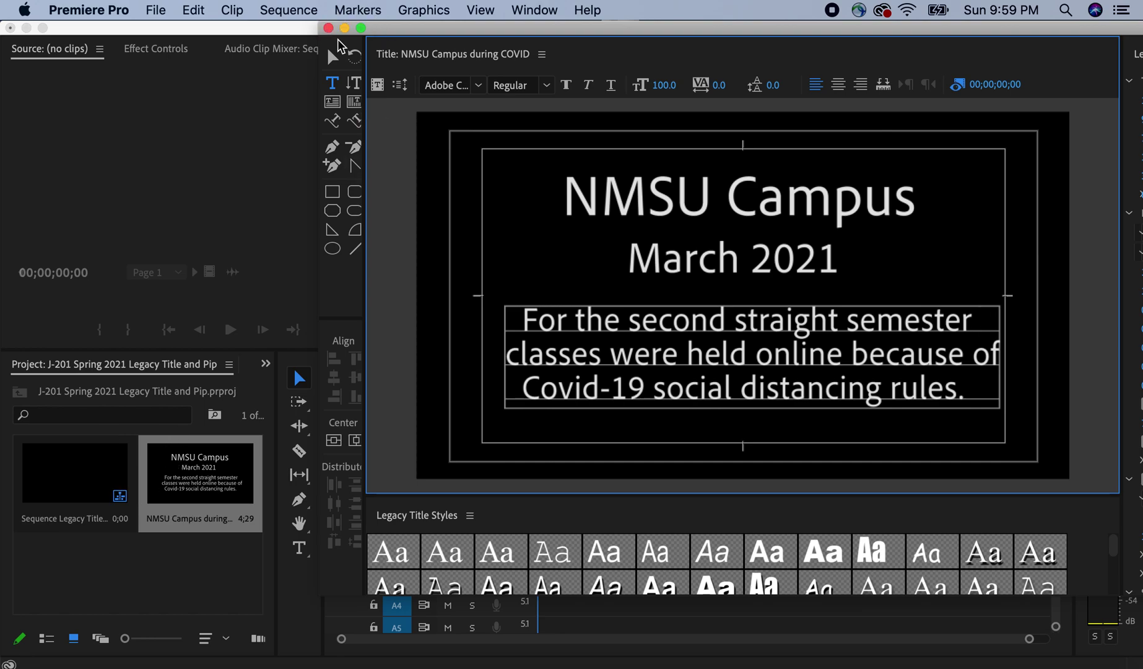
# - Close the Legacy Title editor, leaving the NMSU Campus title clip in the Project panel
pyautogui.moveTo(400, 32); pyautogui.dragTo(391, 65)
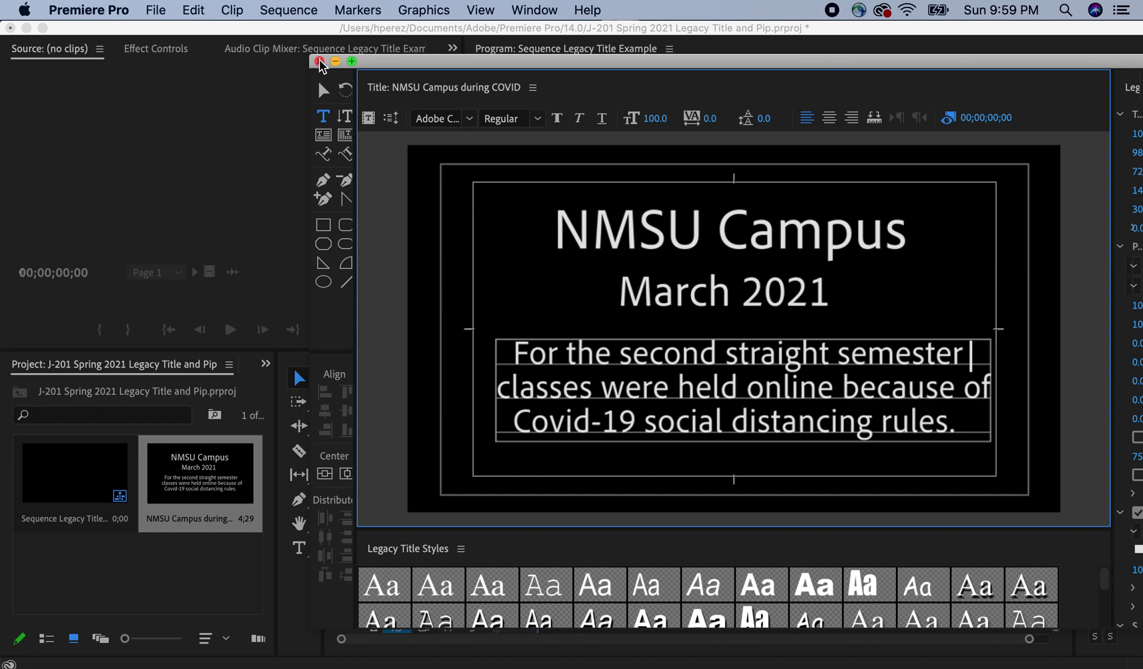
pyautogui.click(157, 11)
pyautogui.moveTo(166, 34)
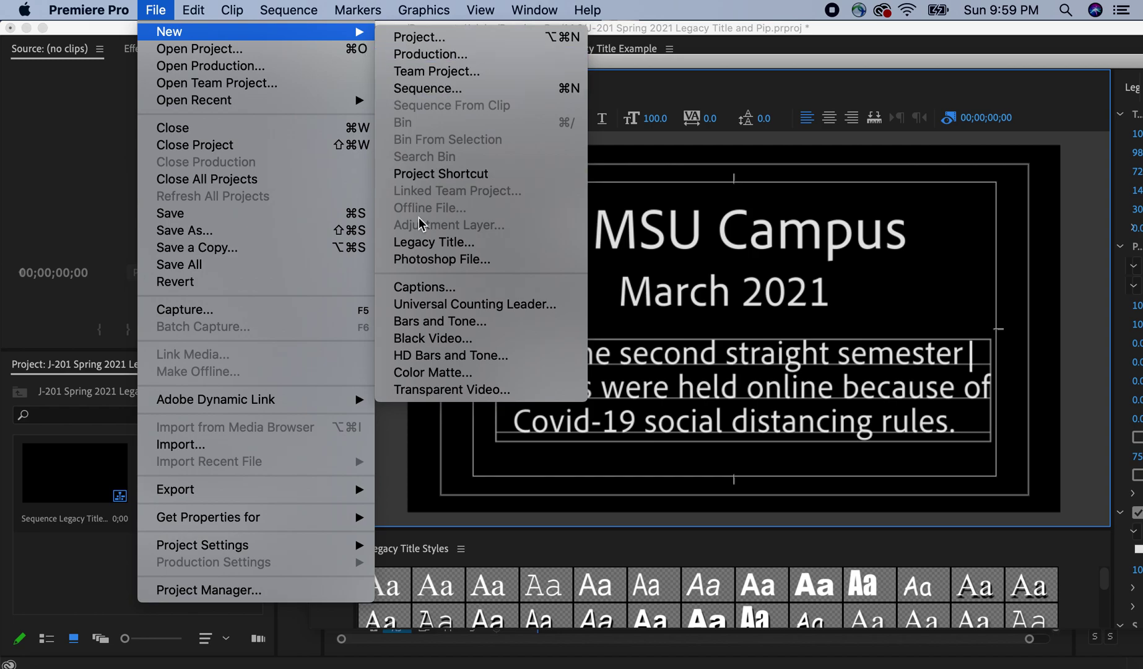
pyautogui.click(593, 463)
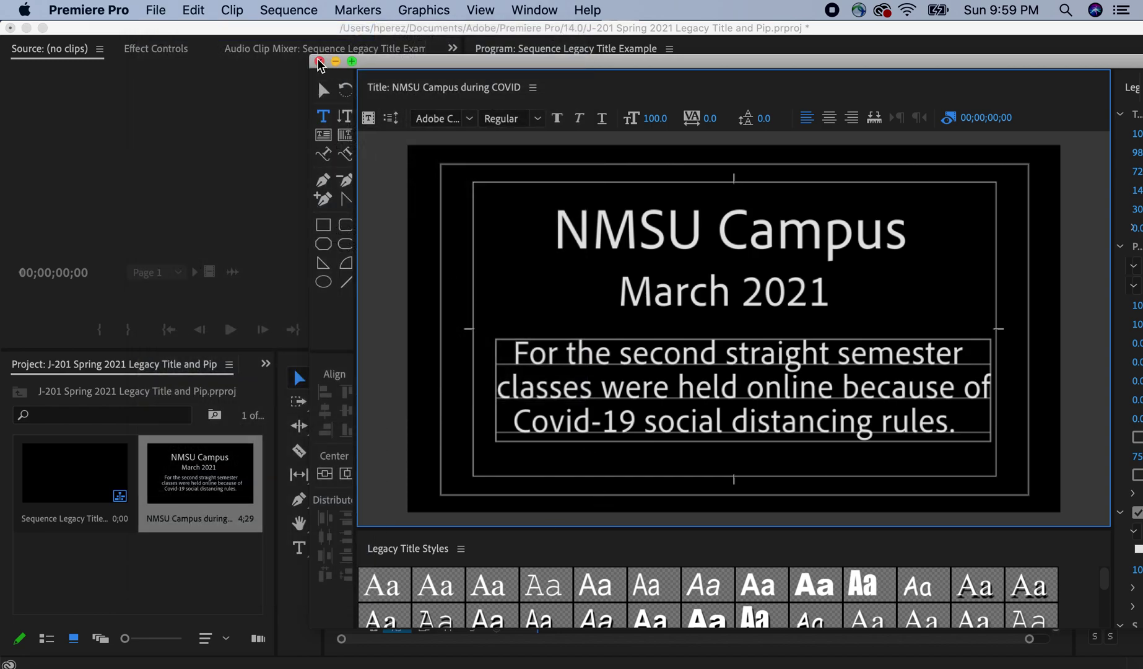
pyautogui.click(319, 61)
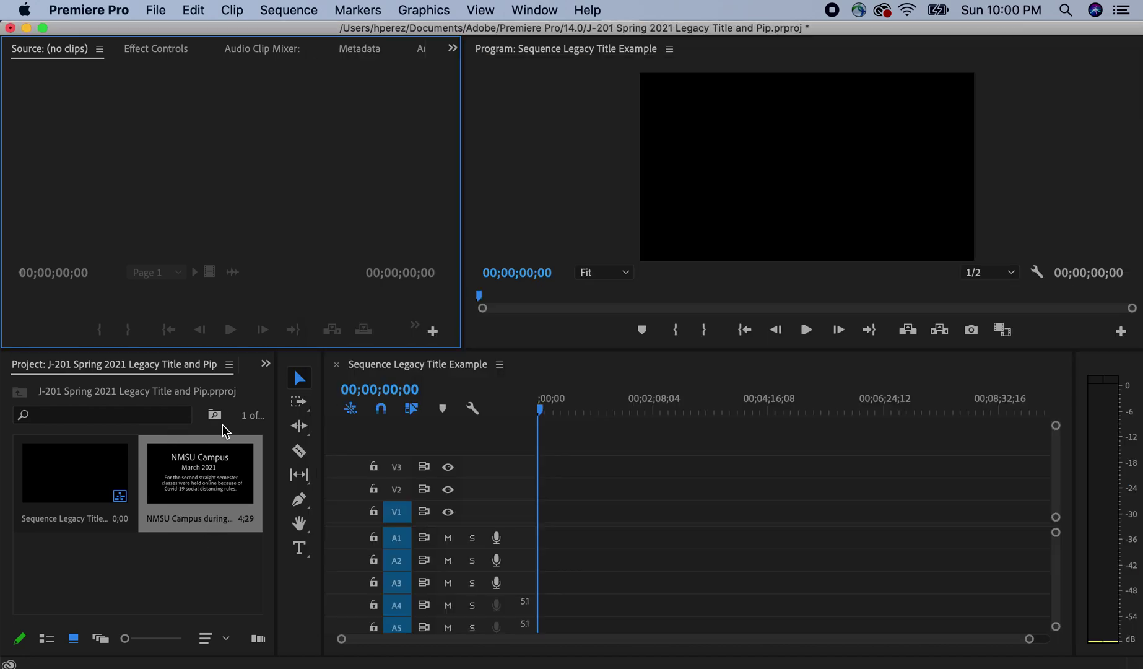
pyautogui.click(194, 471)
# - Put the title clip on V3 at 00;00;00;00, zoom to fit, and reopen the title
pyautogui.moveTo(194, 471); pyautogui.dragTo(544, 469)
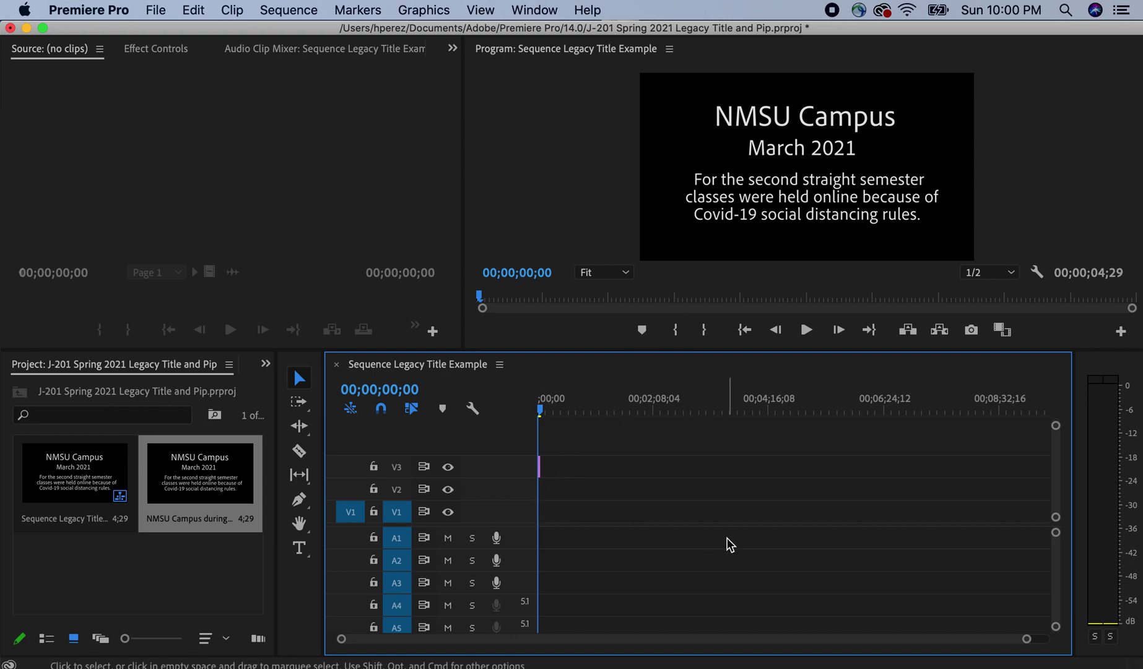
pyautogui.press('\\')
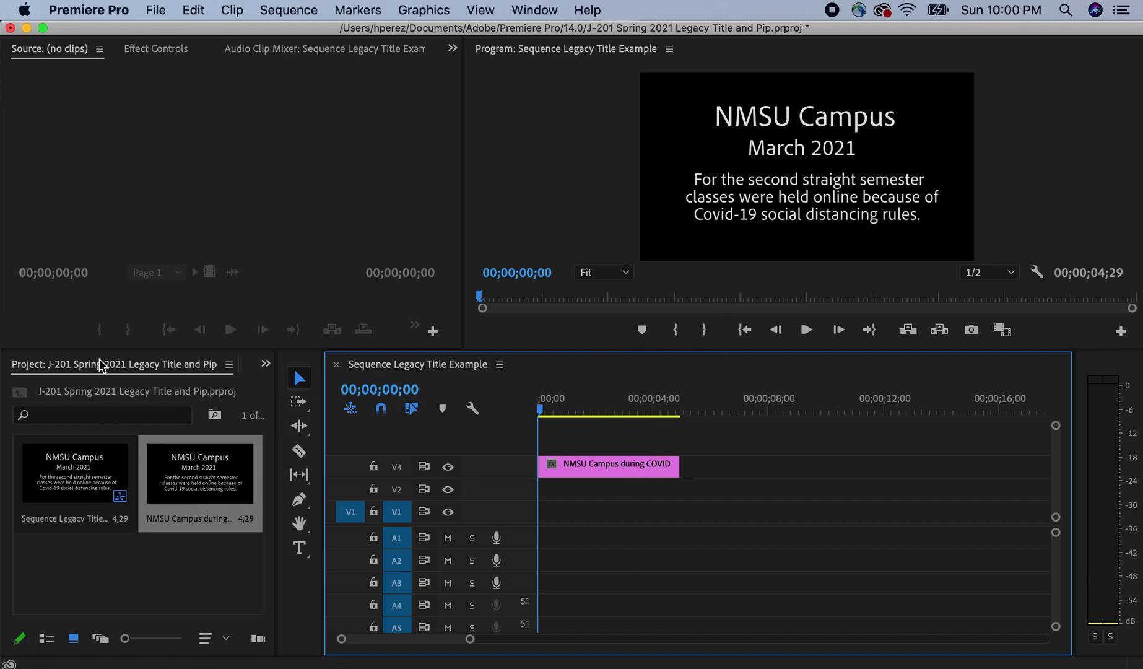
pyautogui.doubleClick(209, 486)
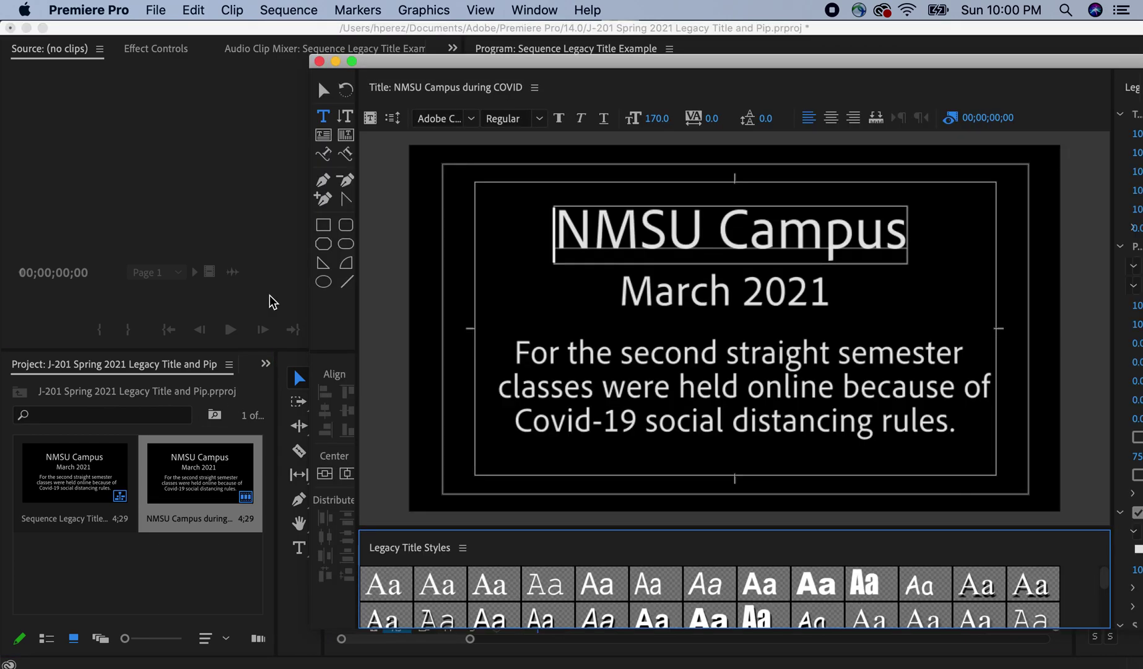
pyautogui.moveTo(486, 63); pyautogui.dragTo(359, 65)
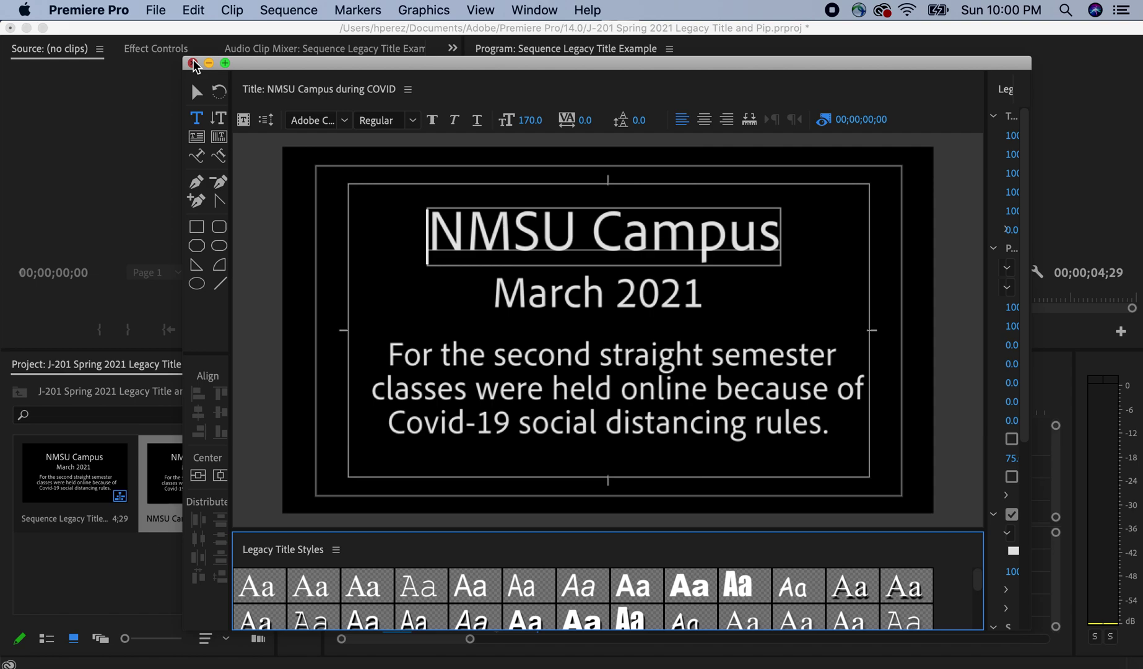
pyautogui.click(192, 63)
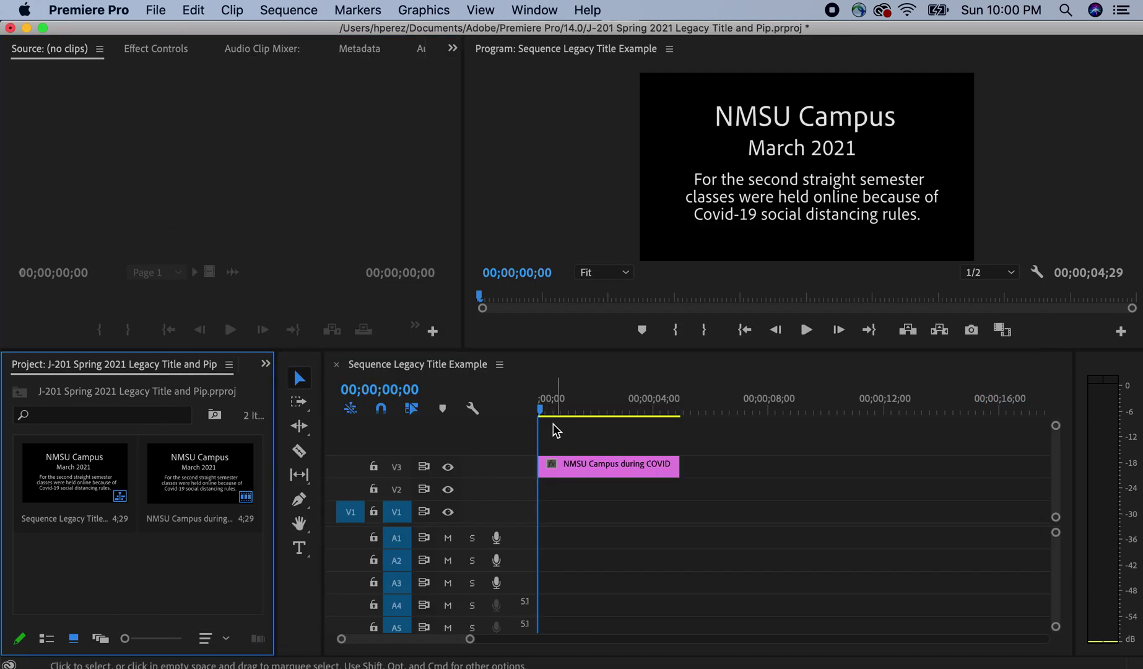
pyautogui.moveTo(540, 407)
pyautogui.mouseDown()
pyautogui.moveTo(575, 407)
pyautogui.moveTo(536, 407)
pyautogui.mouseUp()
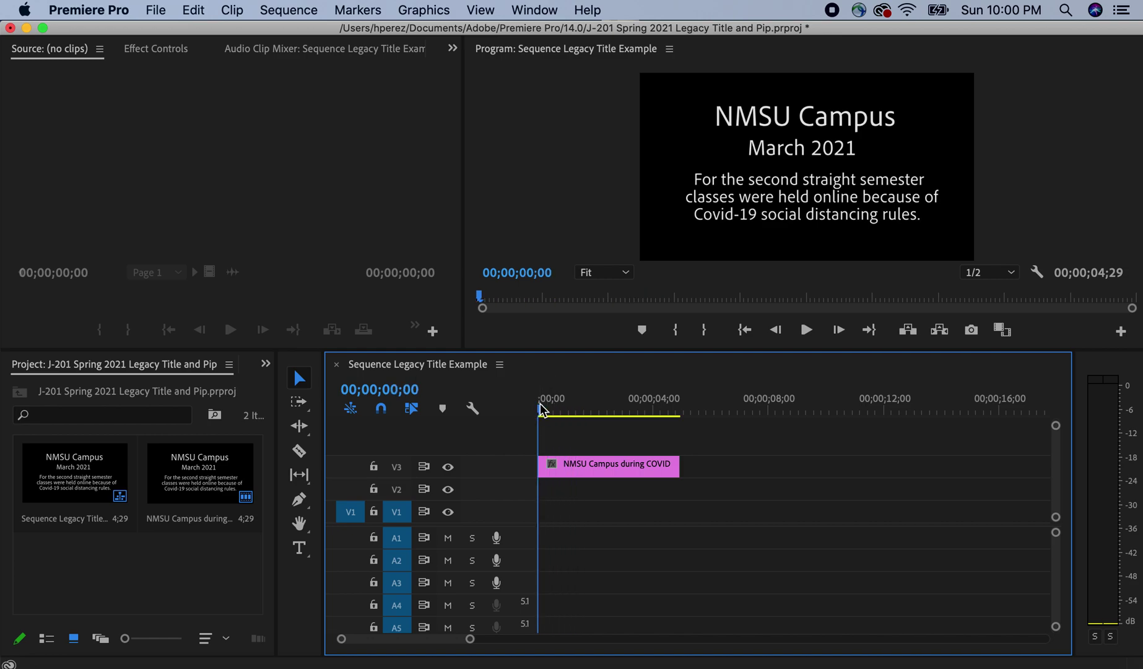
pyautogui.moveTo(540, 404)
pyautogui.mouseDown()
pyautogui.moveTo(550, 403)
pyautogui.moveTo(525, 404)
pyautogui.mouseUp()
pyautogui.click(265, 364)
# - Switch to the Effects panel and browse Video Transitions > Dissolve, then collapse the folders
pyautogui.click(747, 619)
pyautogui.click(266, 364)
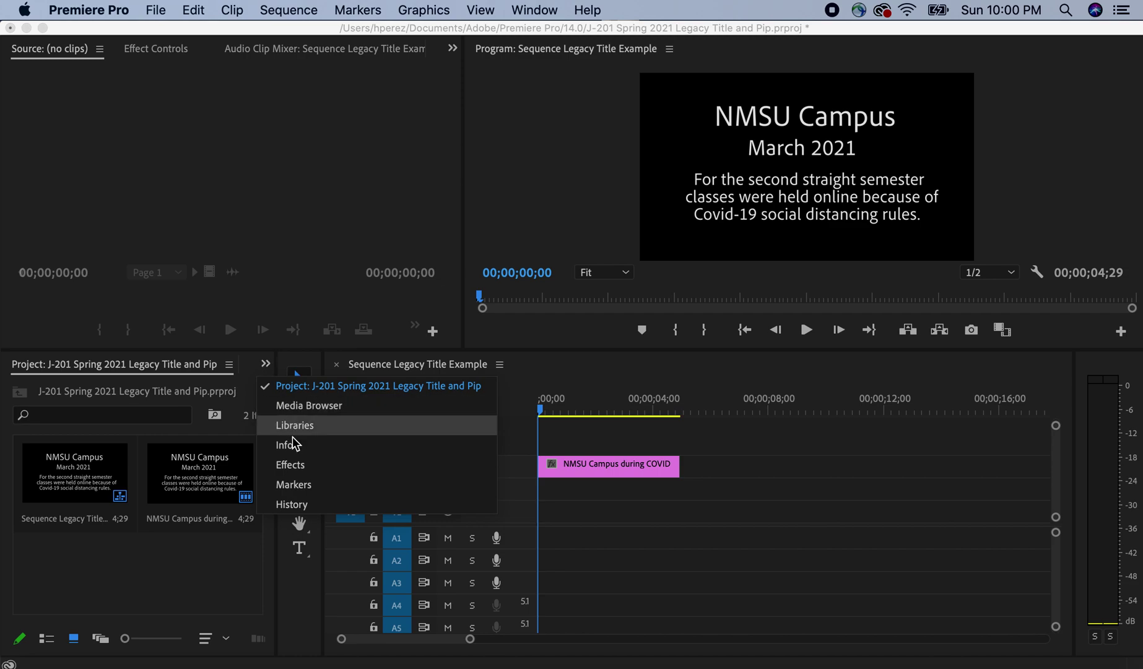
pyautogui.click(291, 465)
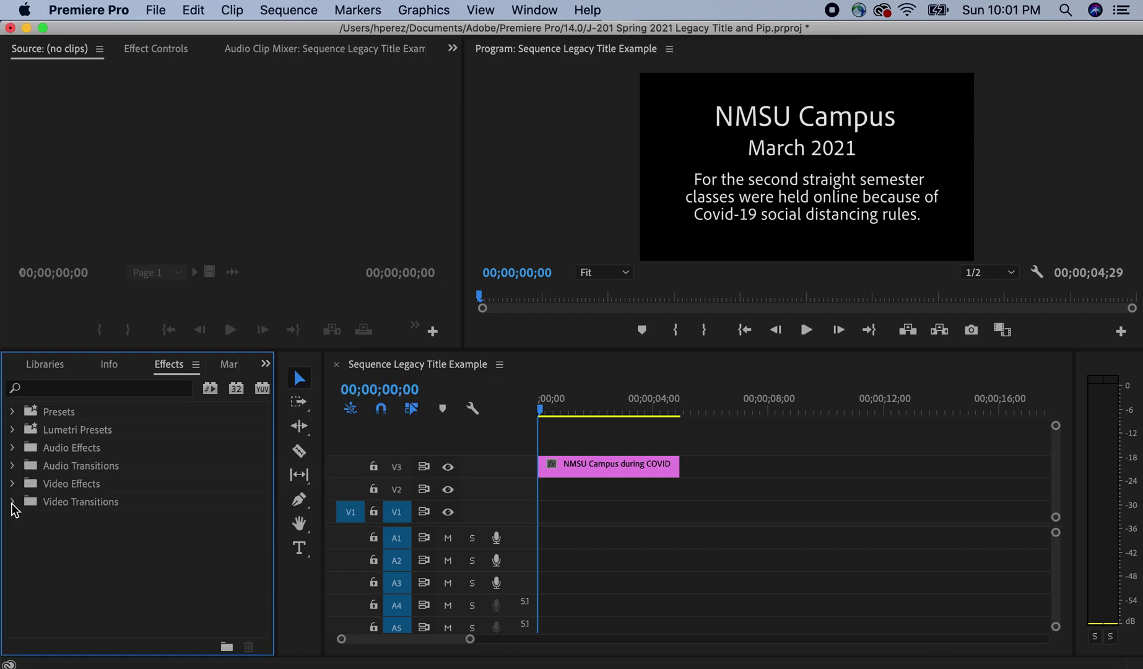
pyautogui.click(13, 502)
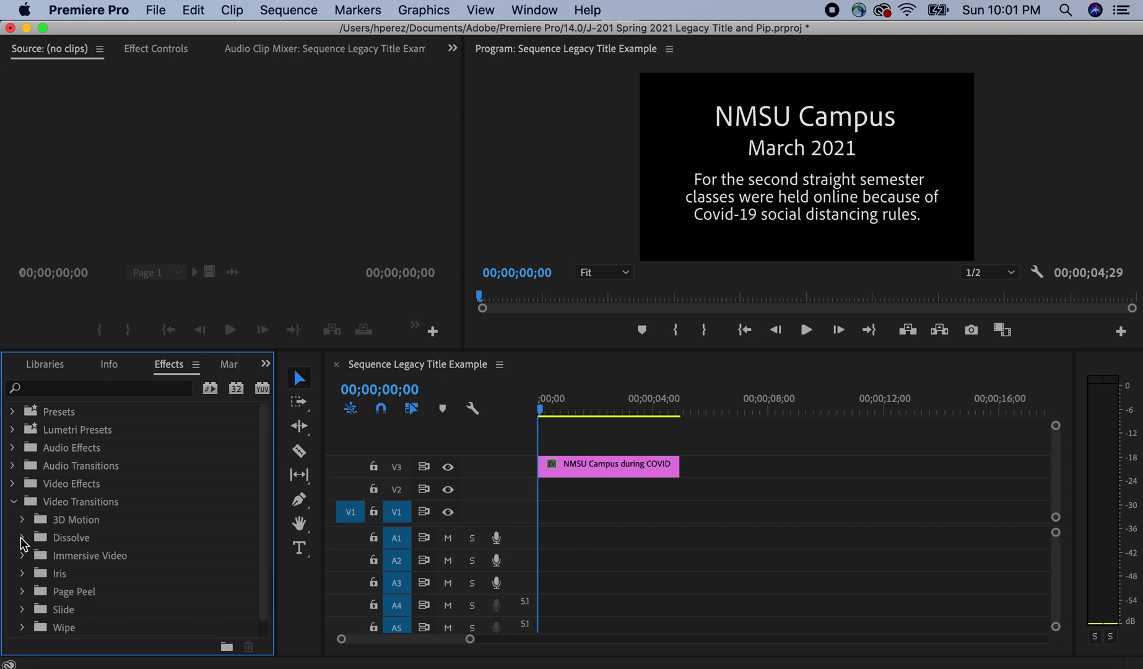
pyautogui.click(22, 537)
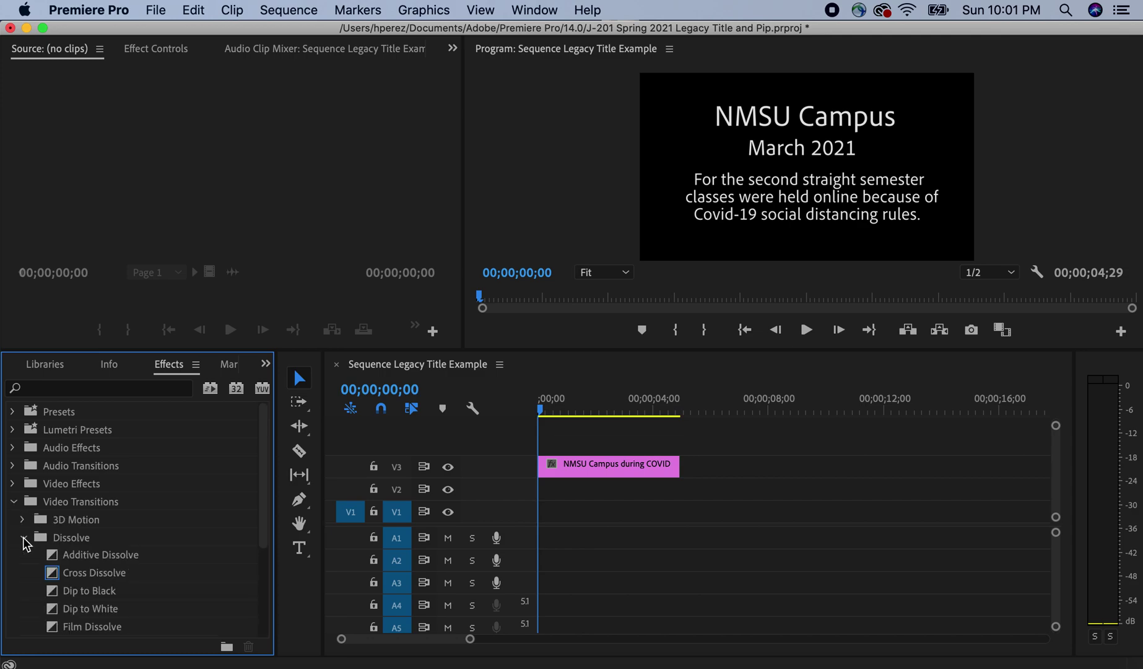
pyautogui.scroll(-5, 24, 543)
pyautogui.scroll(4, 24, 543)
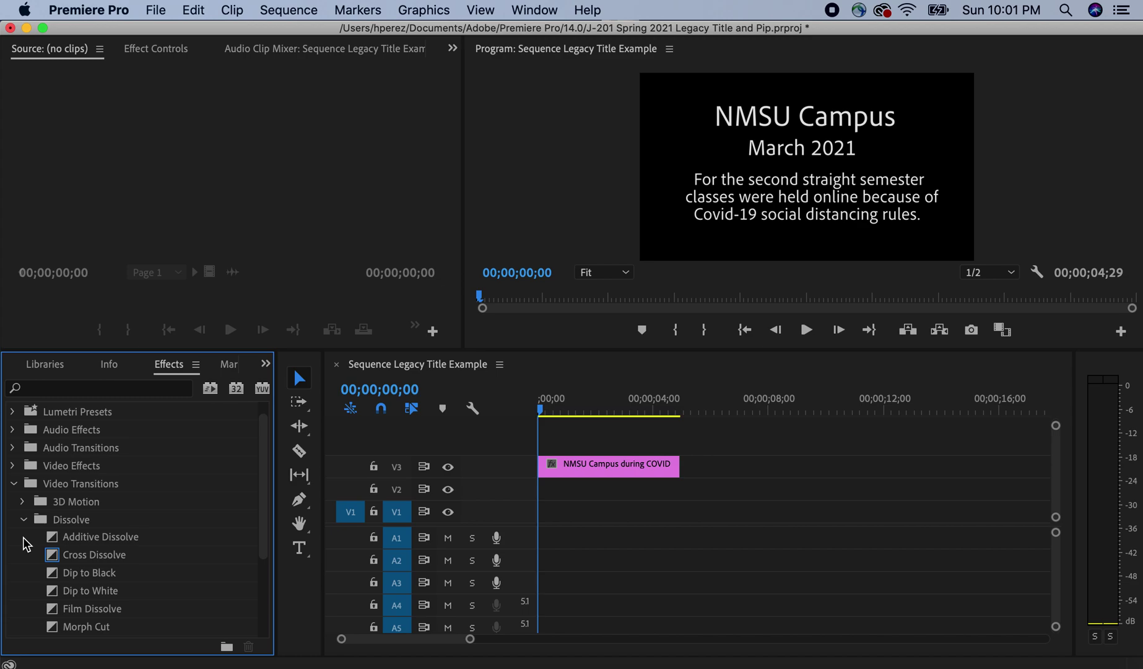
pyautogui.click(24, 519)
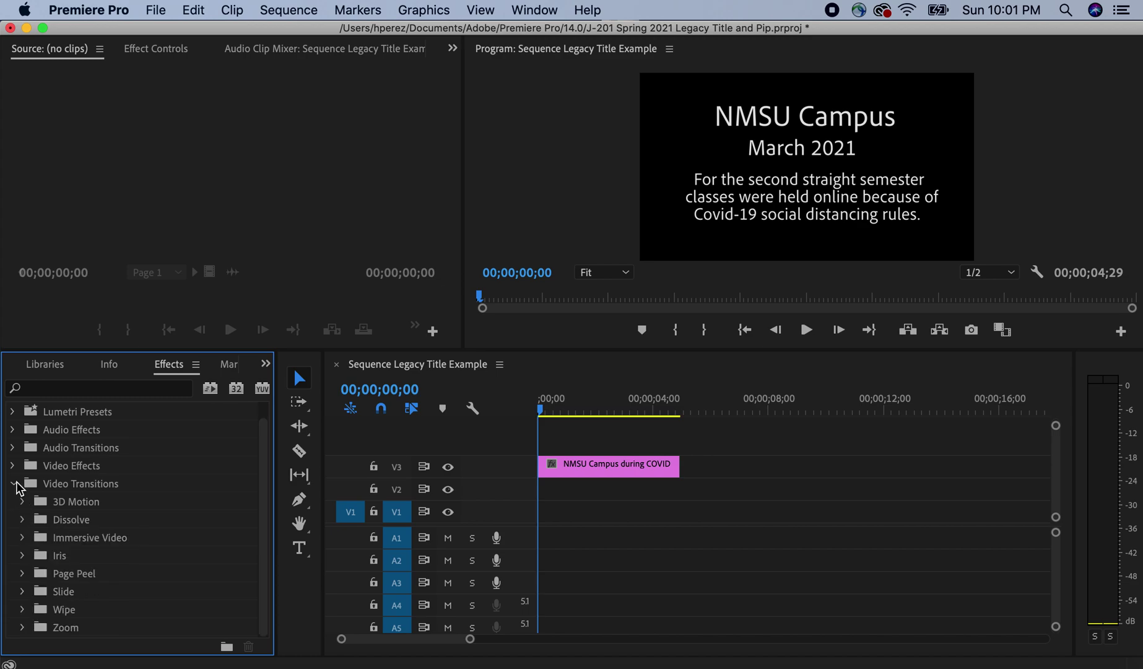
pyautogui.click(15, 483)
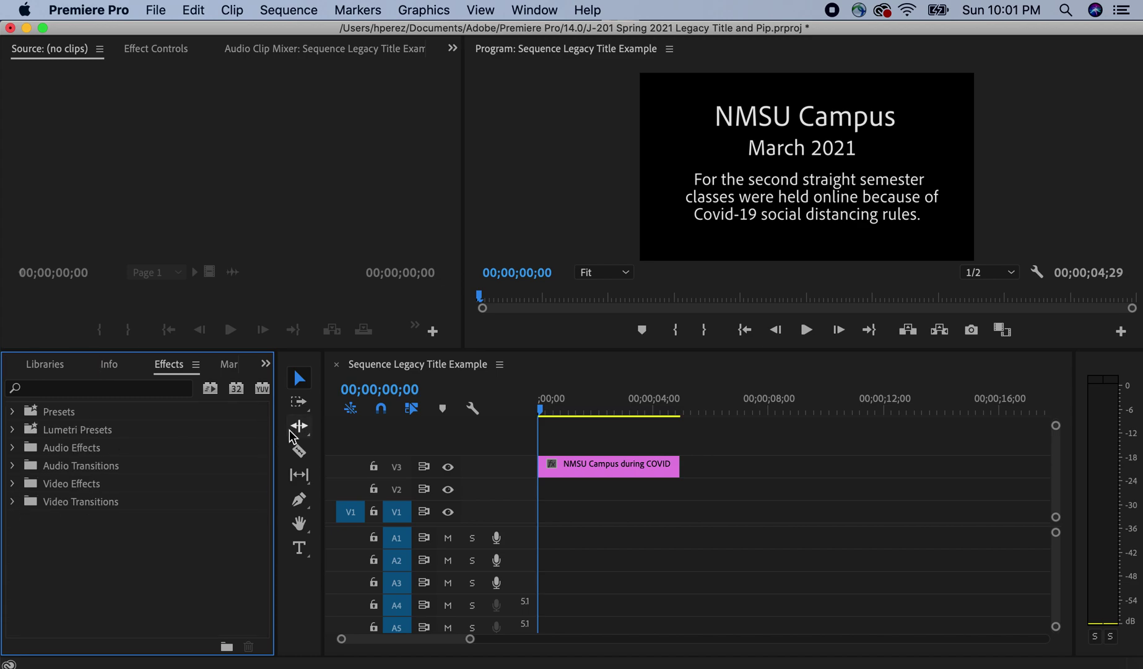
# - Reopen Effects and expand Video Transitions > Dissolve to list Cross Dissolve
pyautogui.click(265, 365)
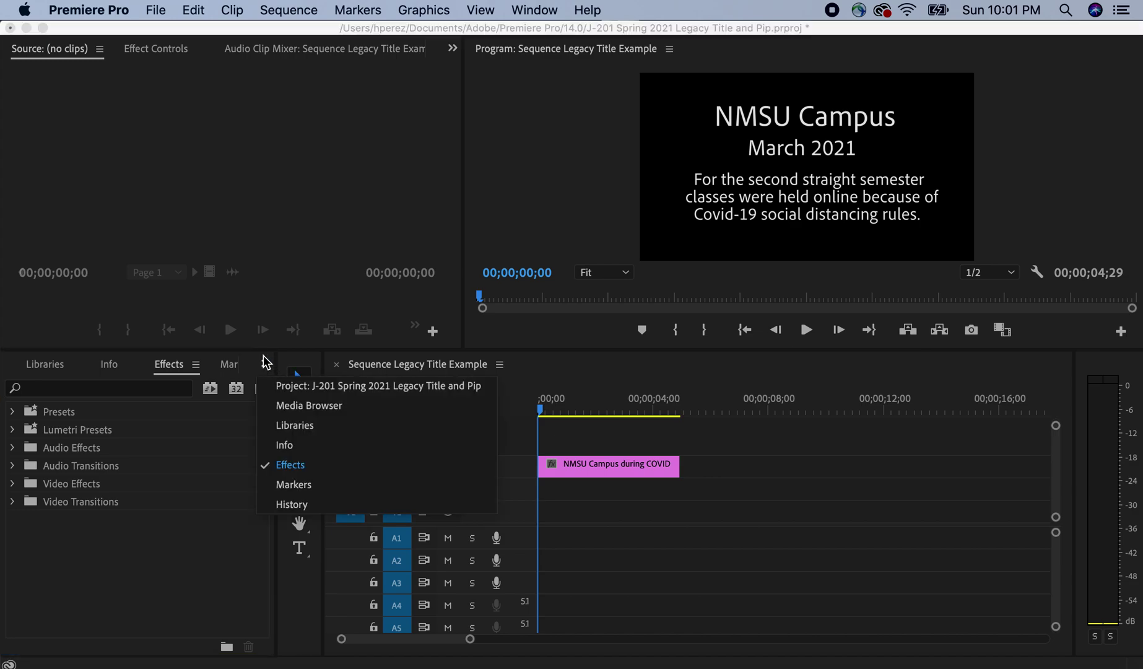
pyautogui.click(295, 465)
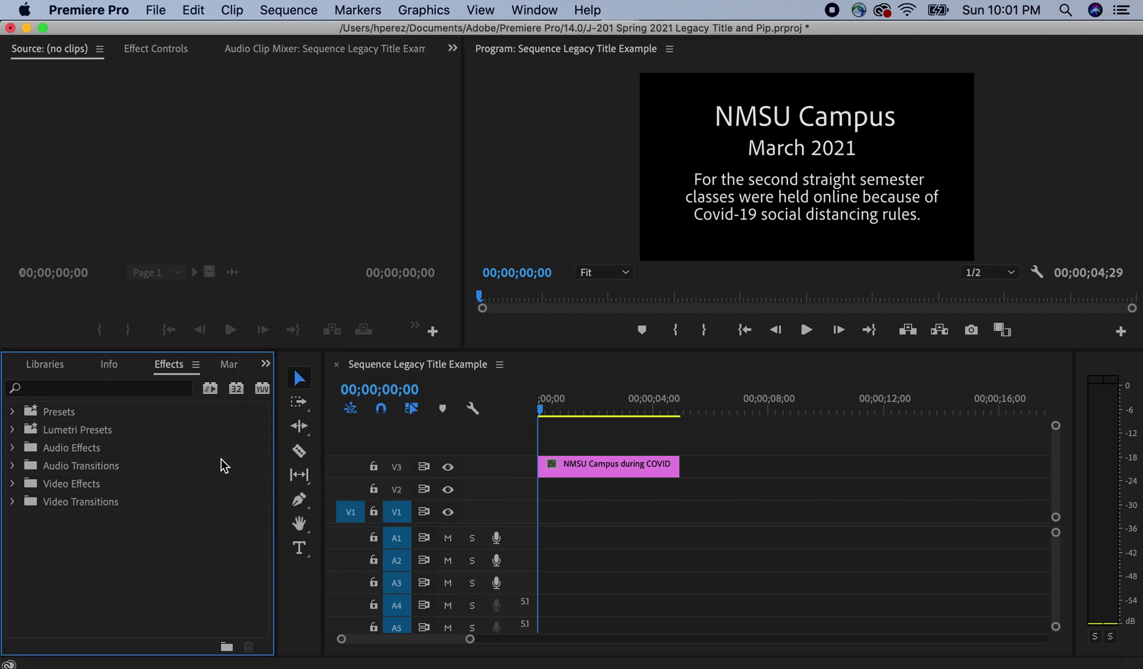
pyautogui.click(13, 501)
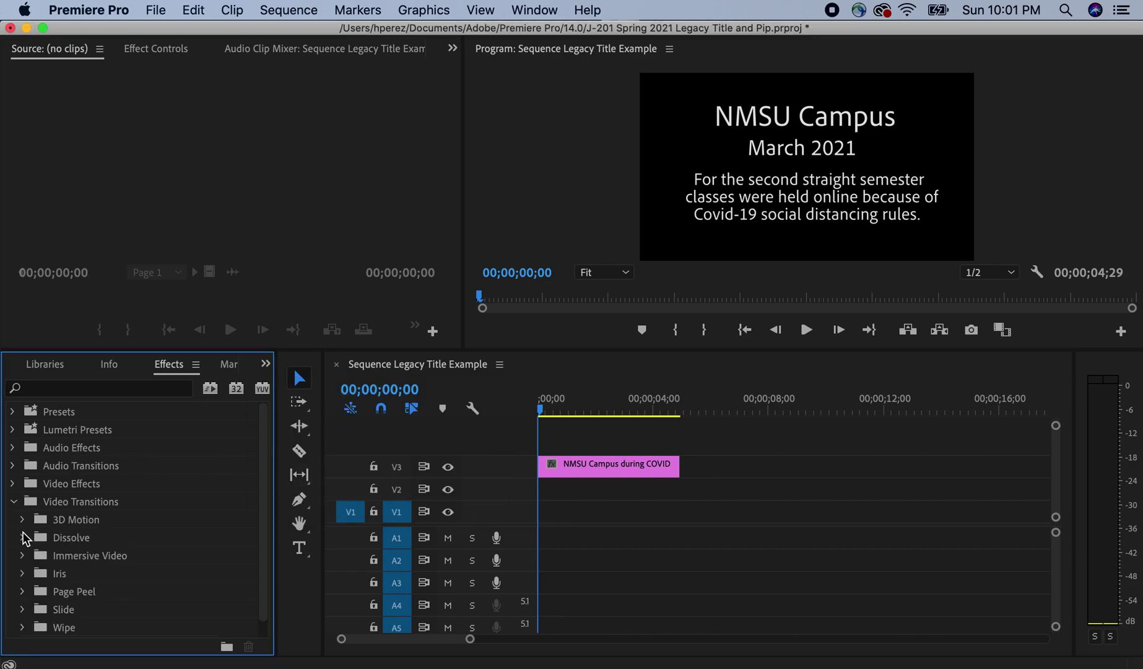
pyautogui.click(23, 537)
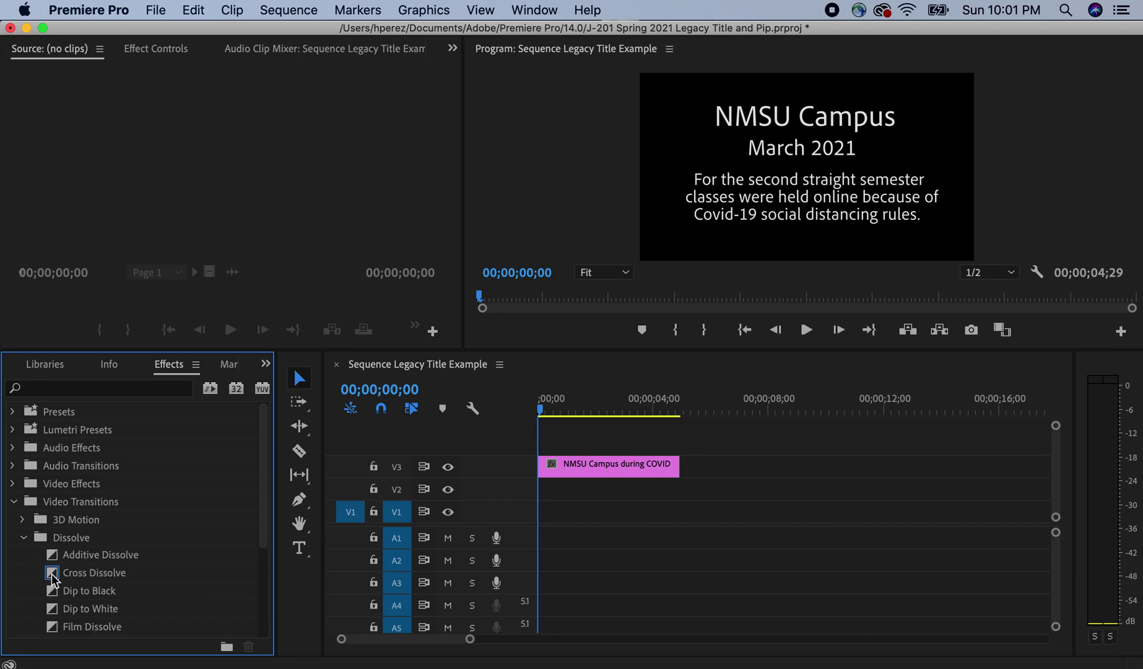
# - Drop Cross Dissolve onto the start and end of the V3 title clip
pyautogui.click(53, 575)
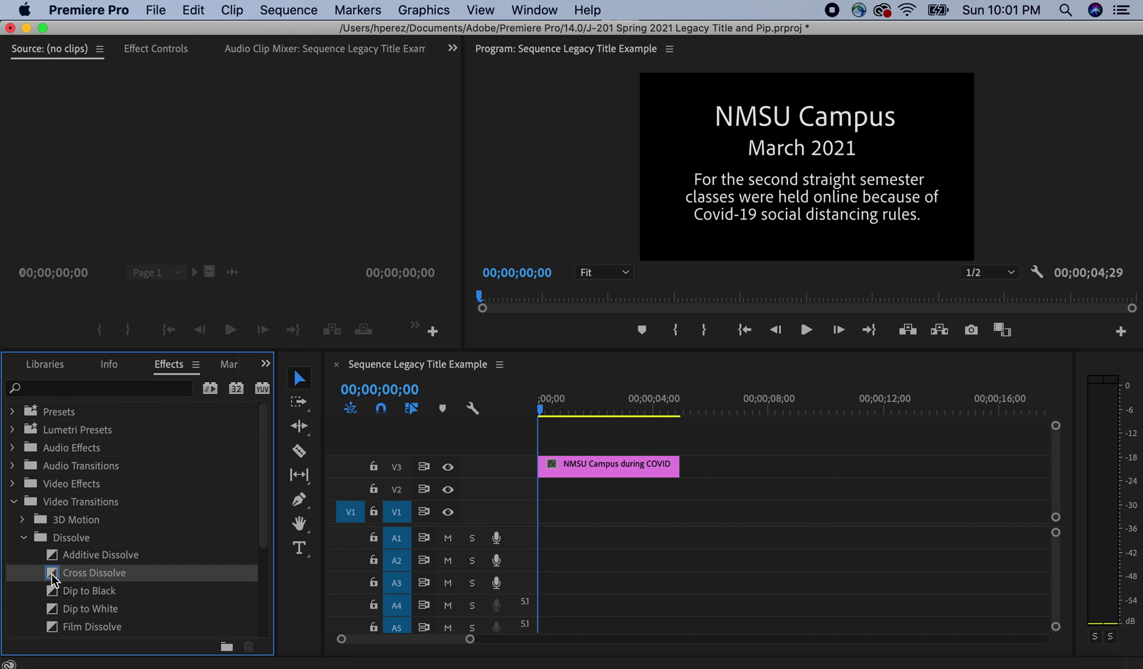
pyautogui.moveTo(53, 577); pyautogui.dragTo(551, 464)
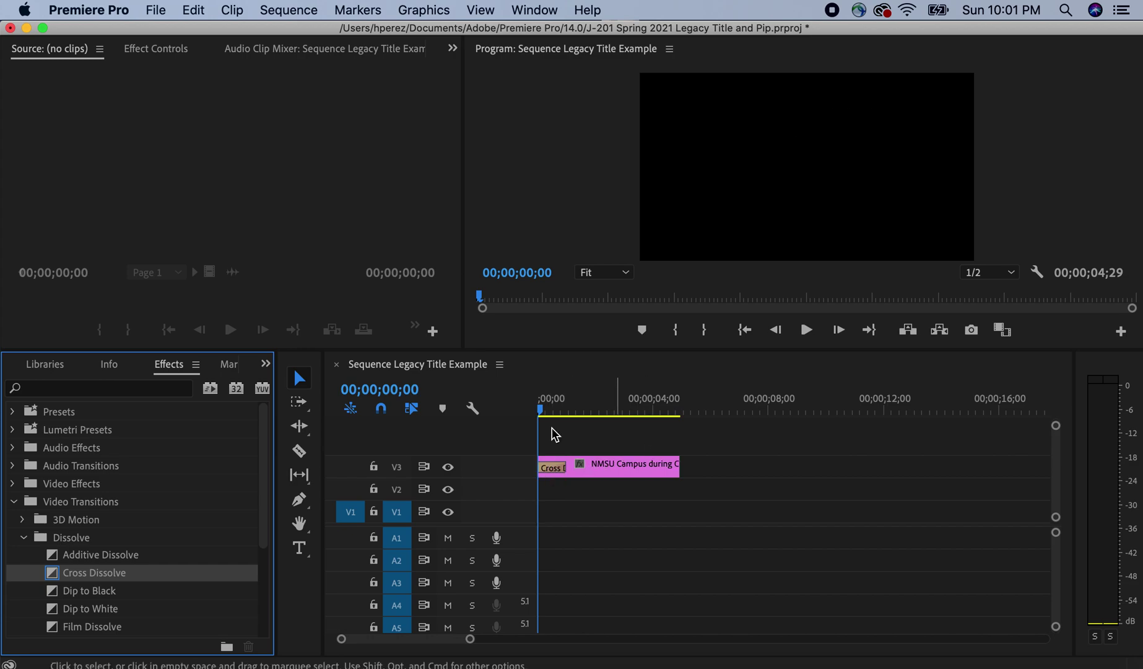
pyautogui.moveTo(52, 579); pyautogui.dragTo(675, 470)
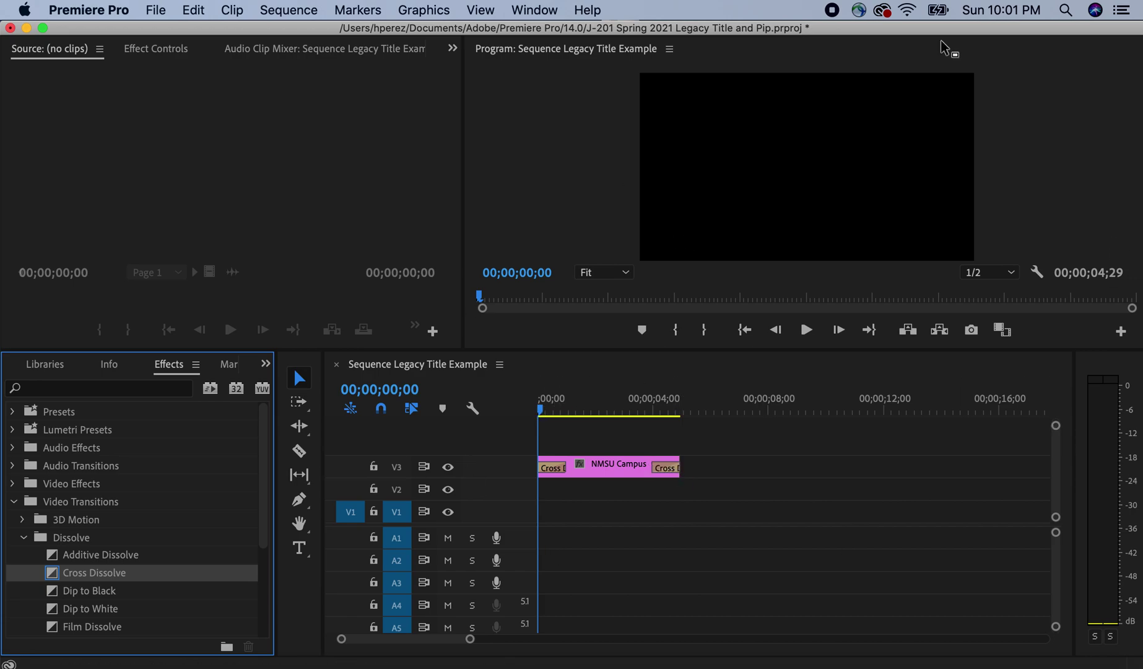
# - Preview the fades and park the playhead just after the title clip
pyautogui.press('space')
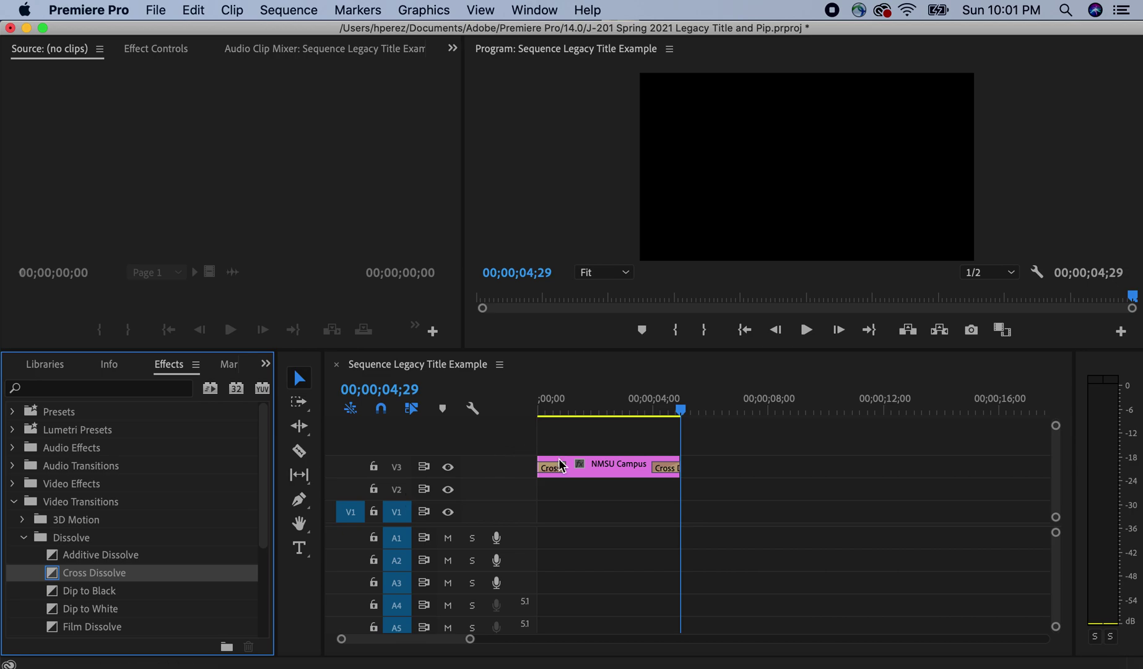
pyautogui.moveTo(684, 408); pyautogui.dragTo(694, 409)
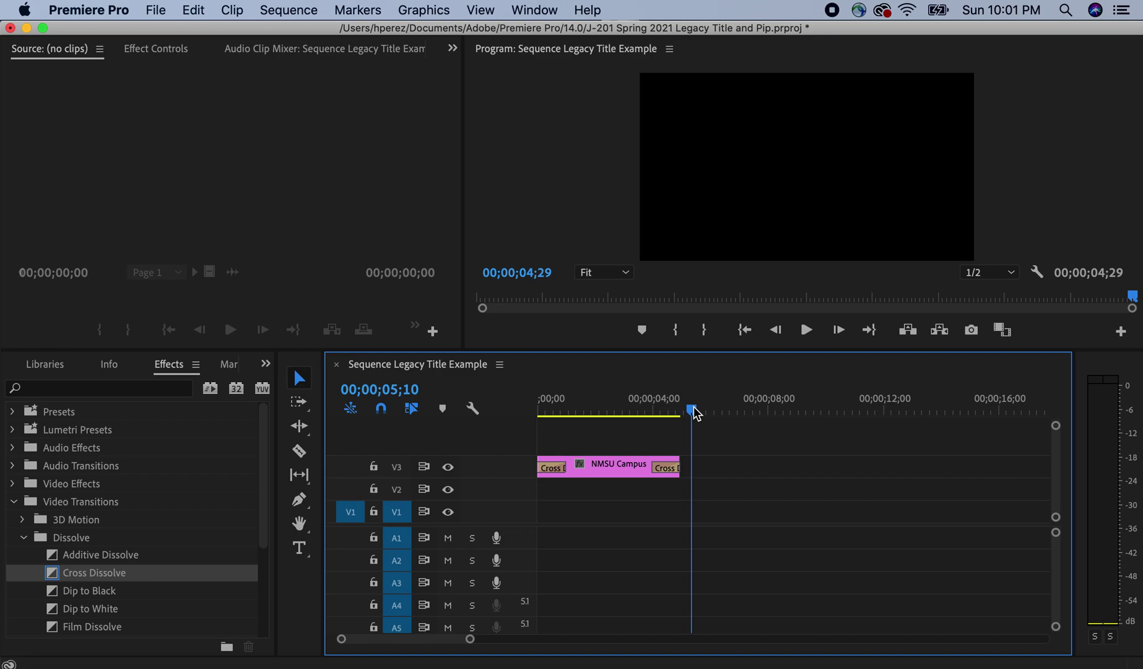
pyautogui.moveTo(696, 413); pyautogui.dragTo(691, 413)
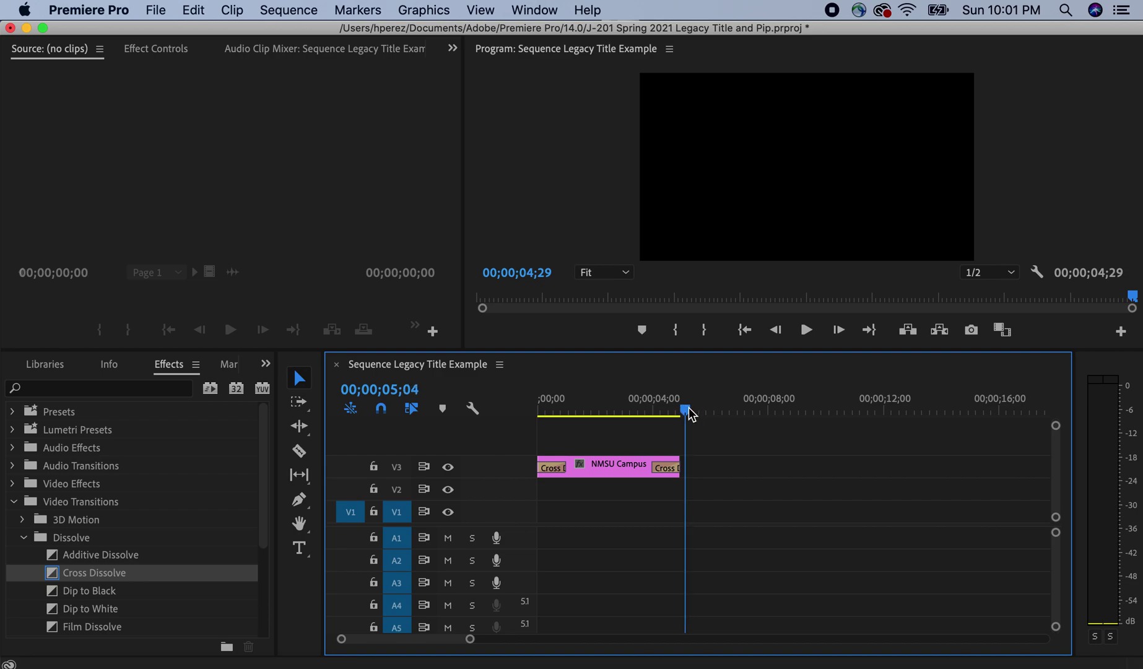